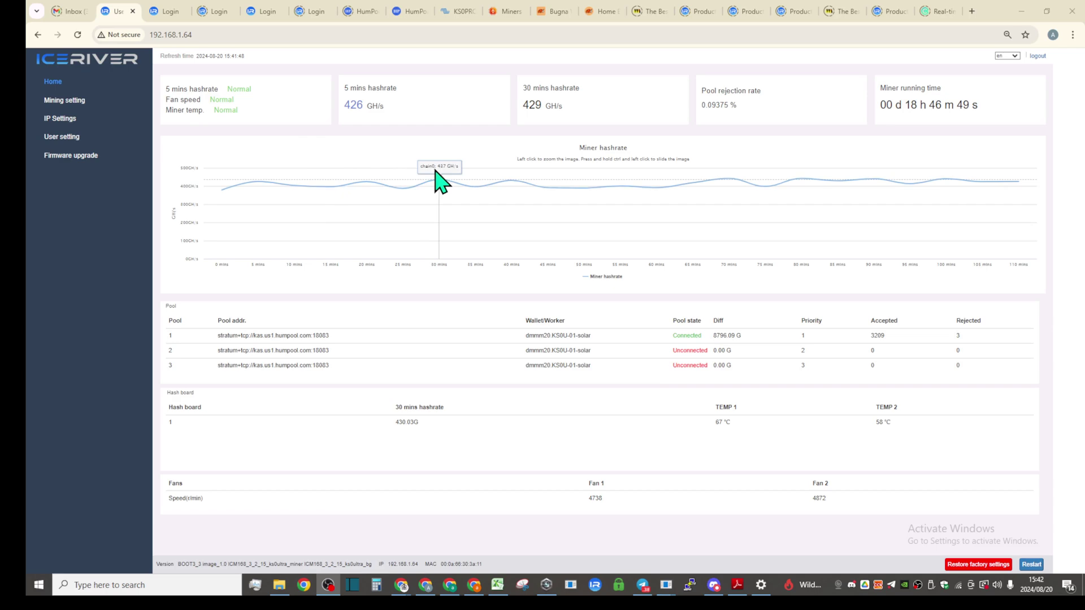
Go to the Firmware upgrade page from the miner dashboard's left sidebar
{"action": "left_click", "coordinate": [72, 156]}
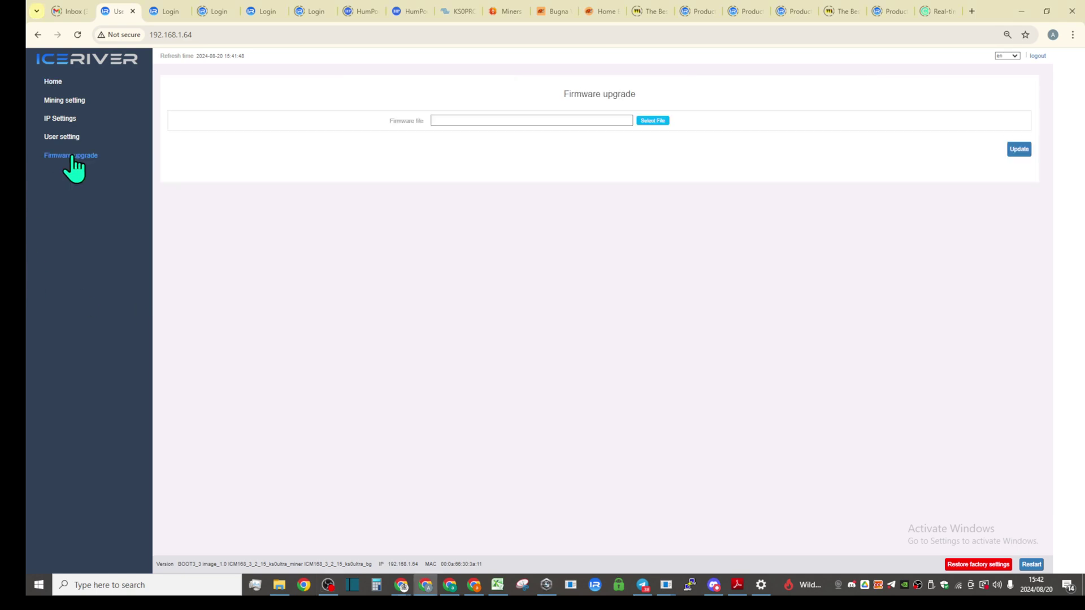
Pick ICM168_3_2_15_ksupdate.bgz from ICERIVER FILES UPGRADE OC > KS5L IR firmware 7.7.24 as the firmware file
{"action": "left_click", "coordinate": [657, 121]}
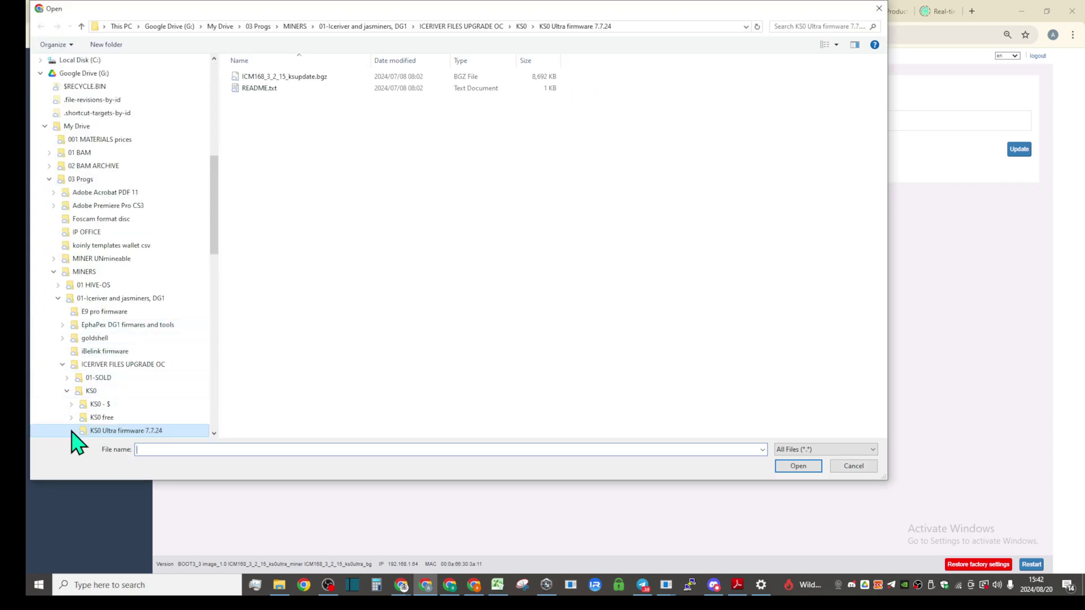
{"action": "left_click", "coordinate": [67, 390]}
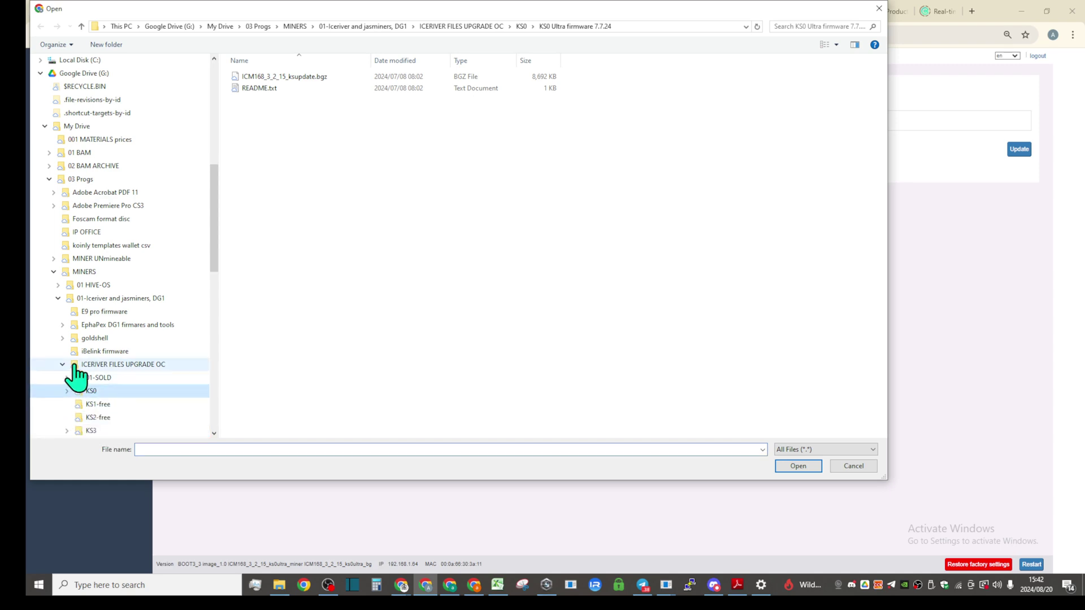
{"action": "left_click", "coordinate": [76, 365]}
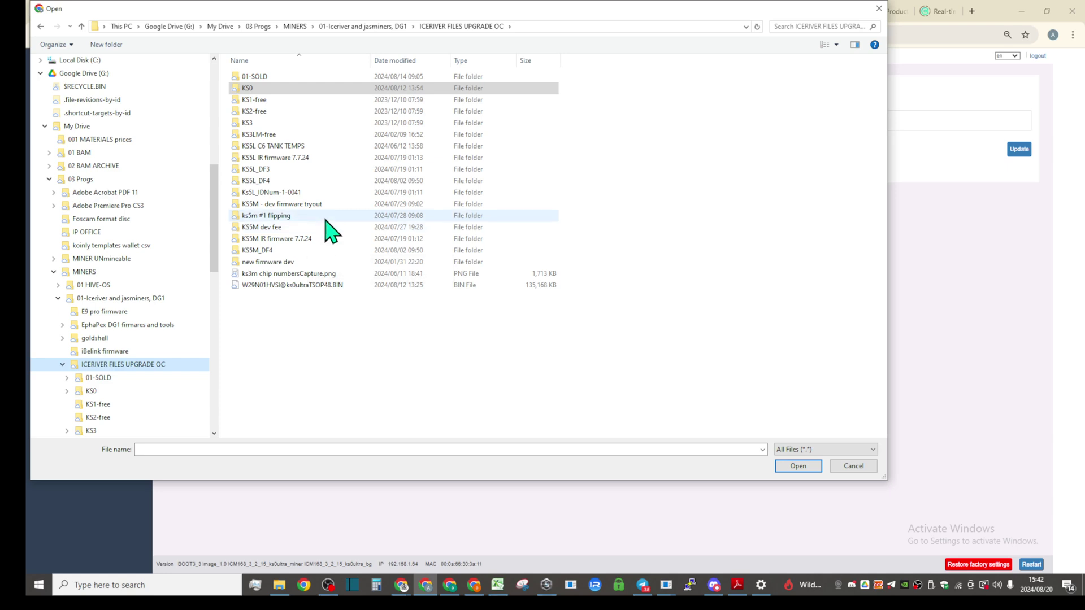
{"action": "double_click", "coordinate": [306, 161]}
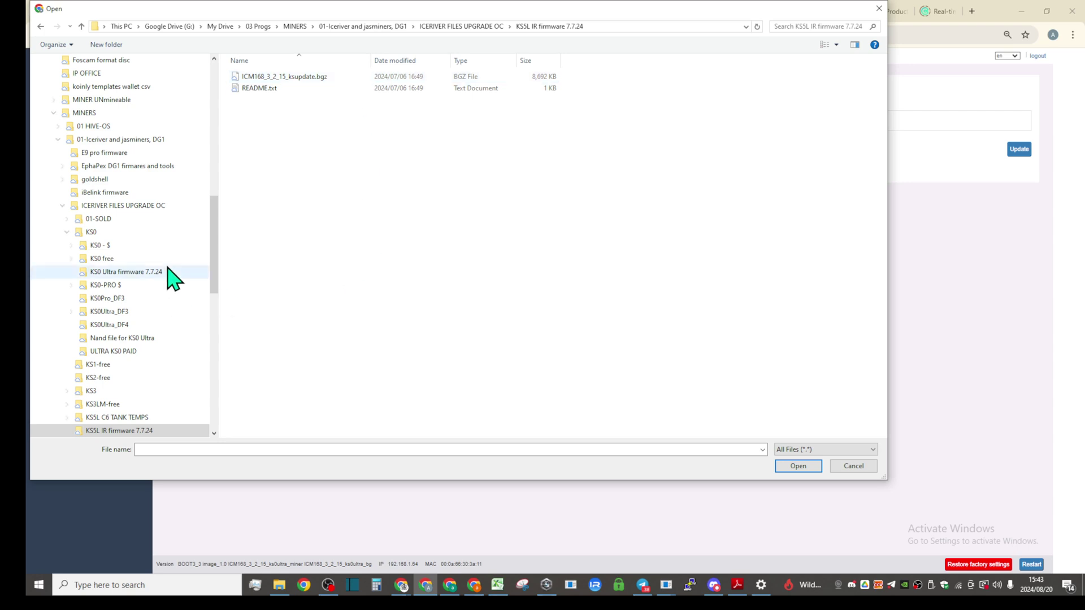
{"action": "left_click_drag", "start_coordinate": [213, 262], "coordinate": [215, 294]}
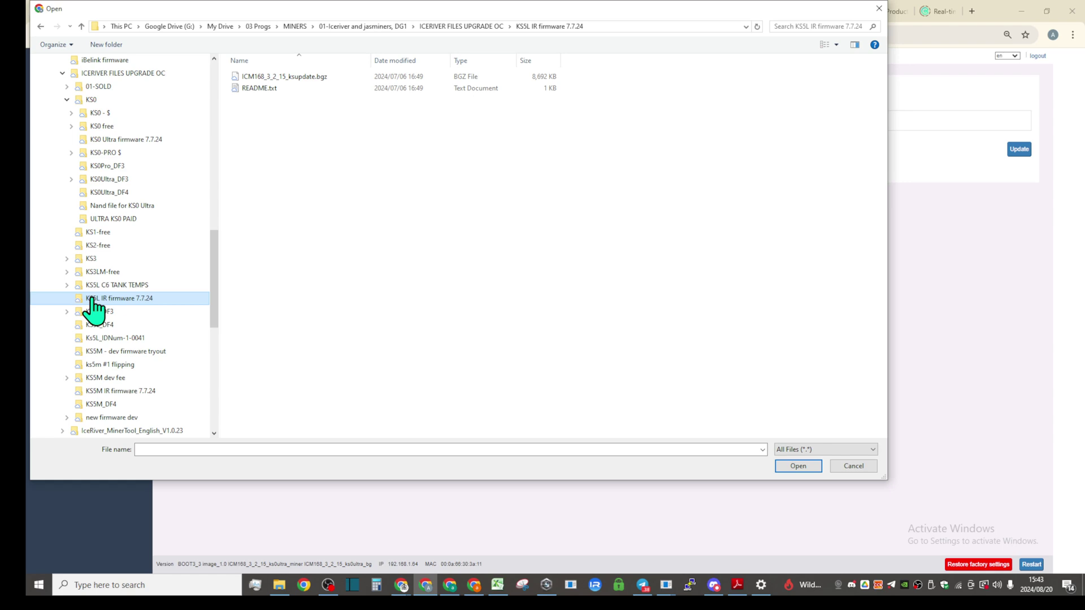
{"action": "double_click", "coordinate": [306, 77]}
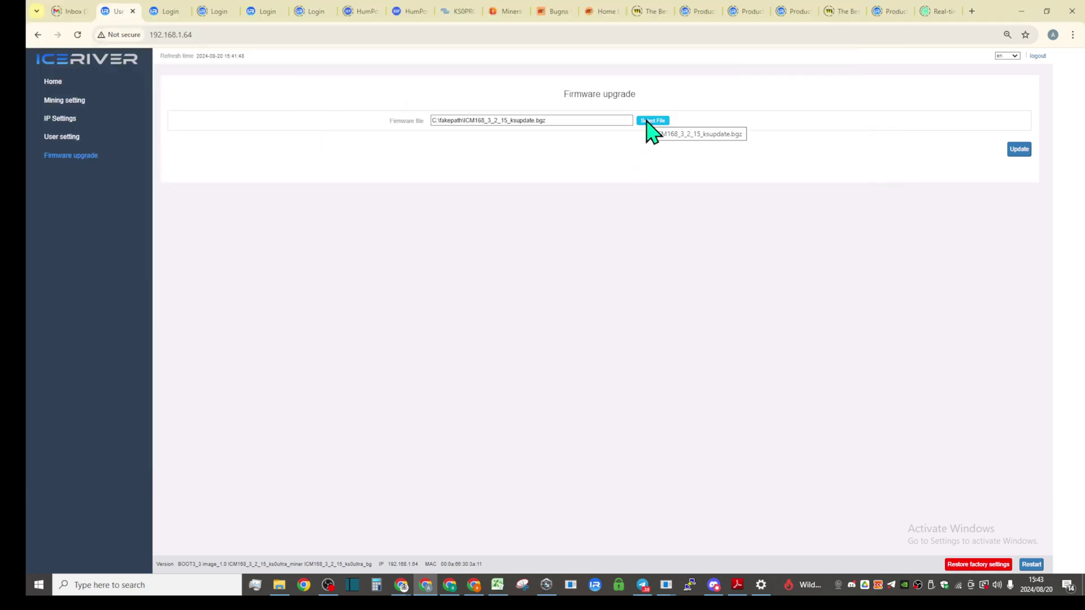
{"action": "left_click", "coordinate": [666, 585]}
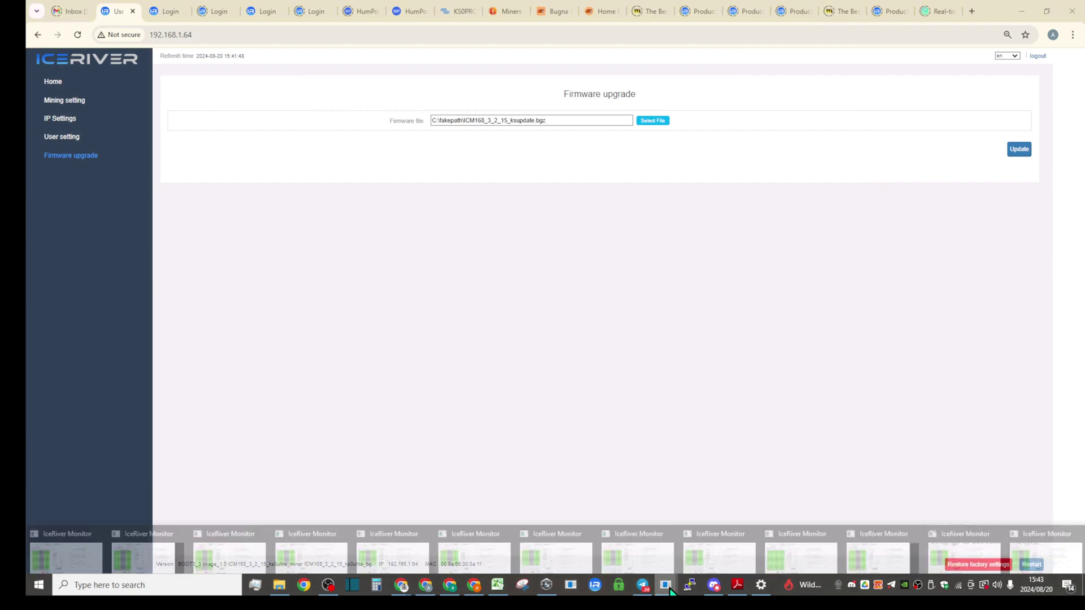
{"action": "left_click", "coordinate": [965, 560]}
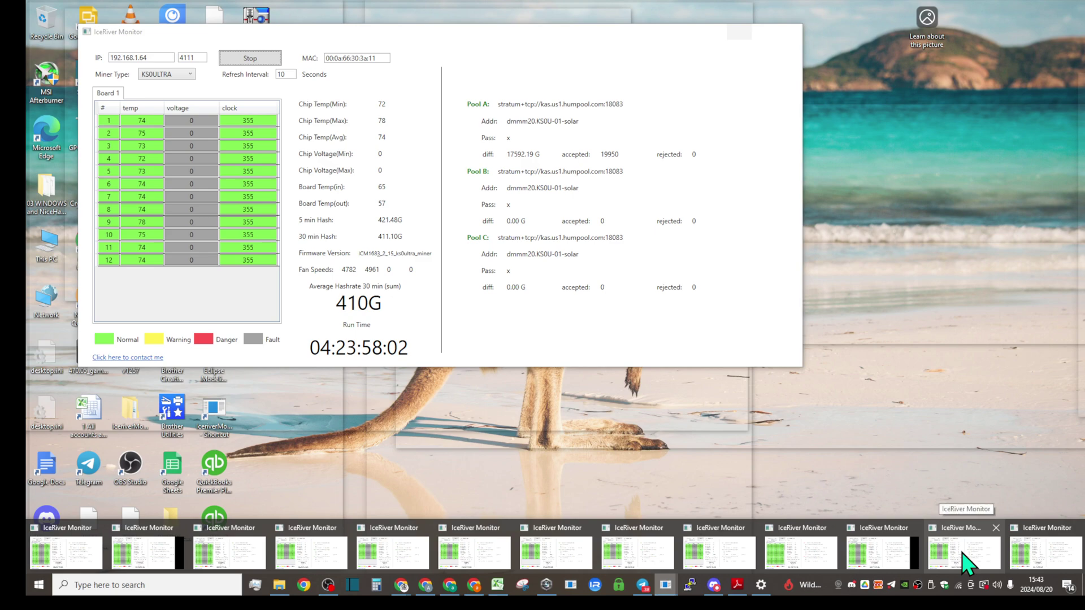
{"action": "left_click", "coordinate": [965, 559]}
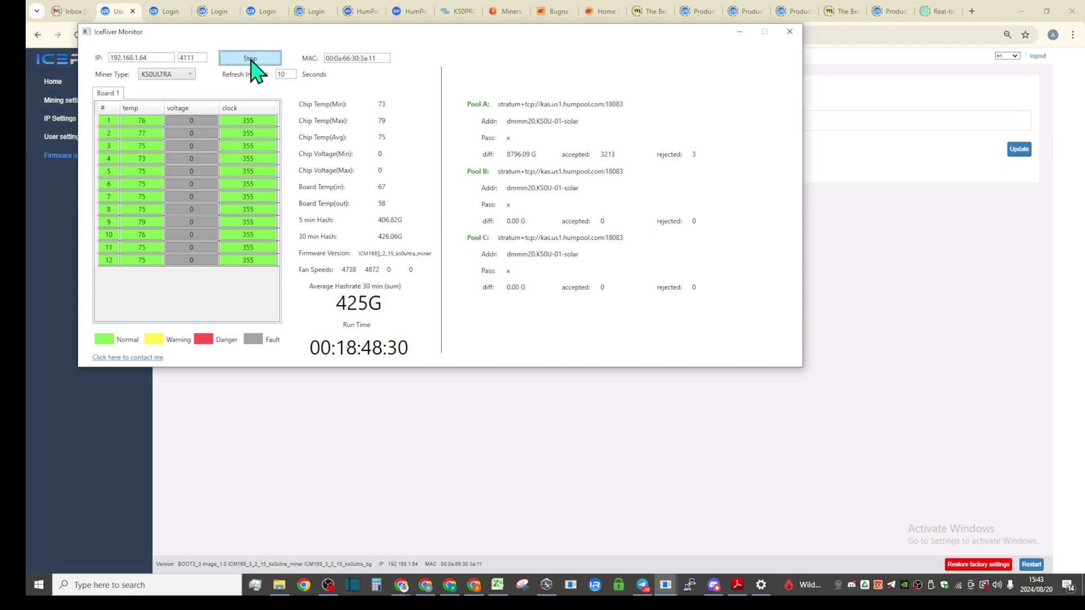
{"action": "key", "text": "alt+Tab"}
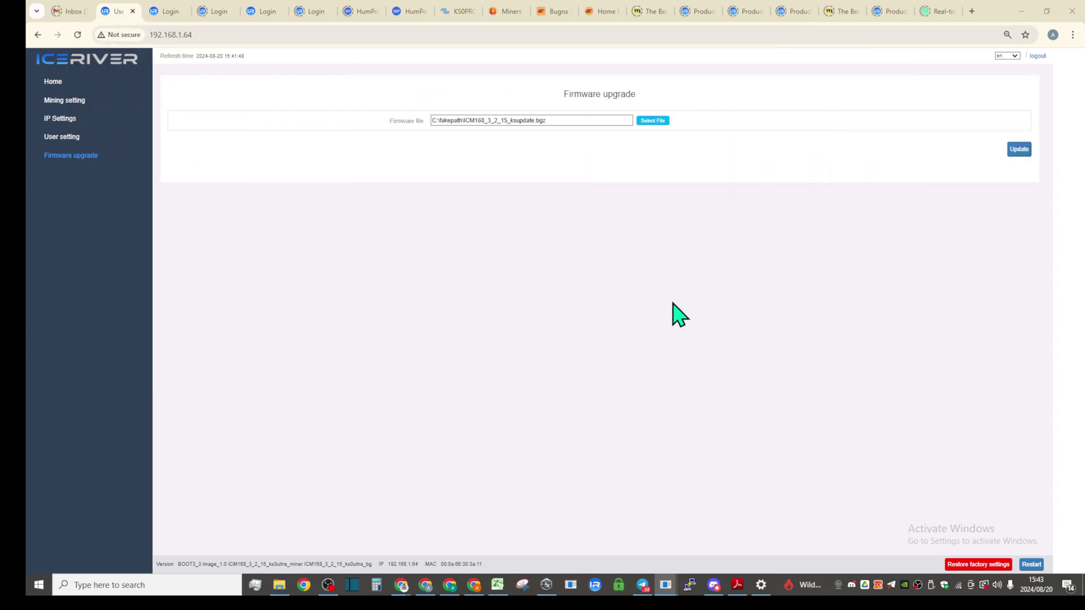
Upload the ICM168_3_2_15 firmware, acknowledge its success, and confirm restarting the miner
{"action": "left_click", "coordinate": [1018, 150]}
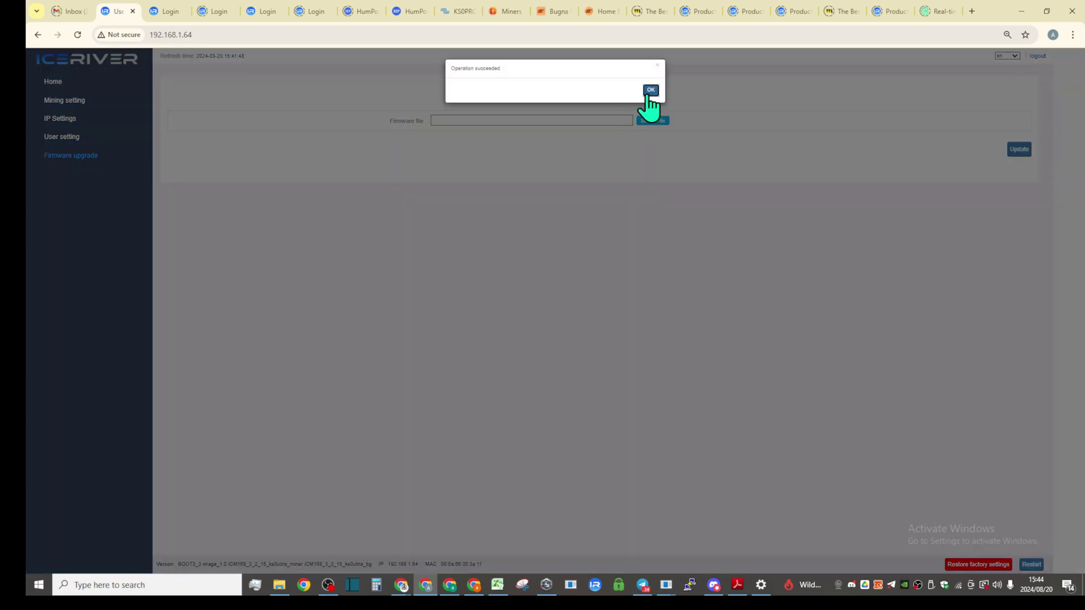
{"action": "left_click", "coordinate": [650, 90]}
{"action": "left_click", "coordinate": [651, 95]}
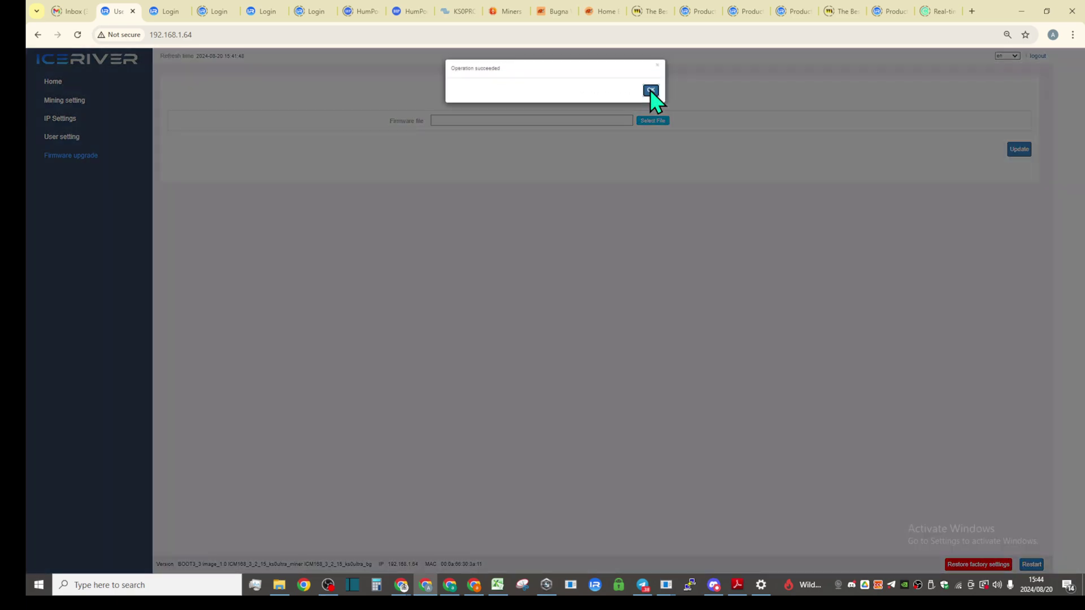
Dismiss the upgrade result, reload the dashboard, and centre IceRiver Monitor showing the restarted miner at 0G
{"action": "left_click", "coordinate": [650, 90]}
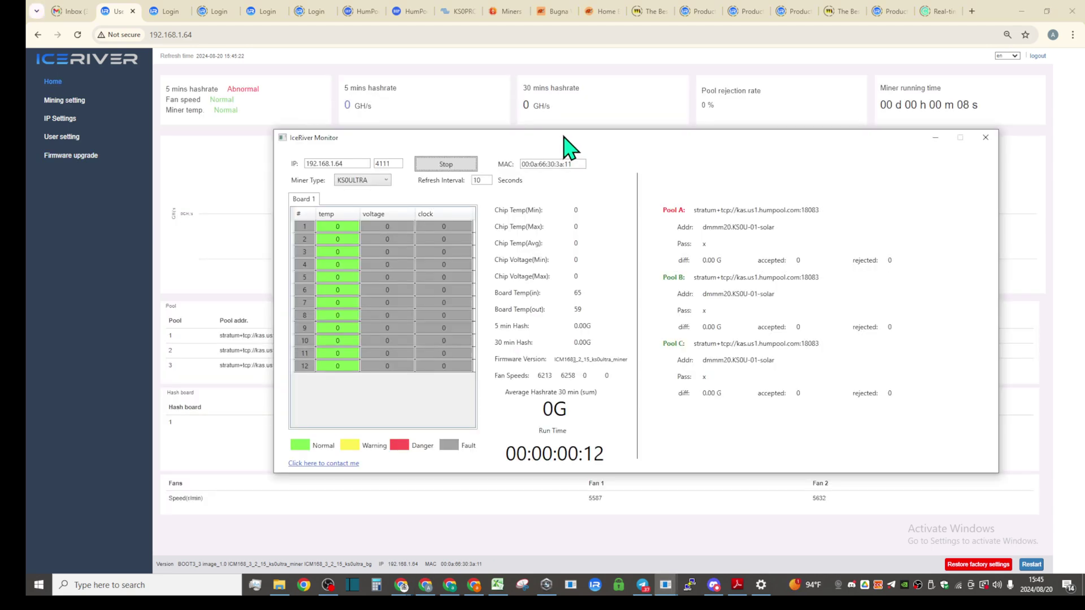
{"action": "left_click_drag", "start_coordinate": [448, 136], "coordinate": [418, 80]}
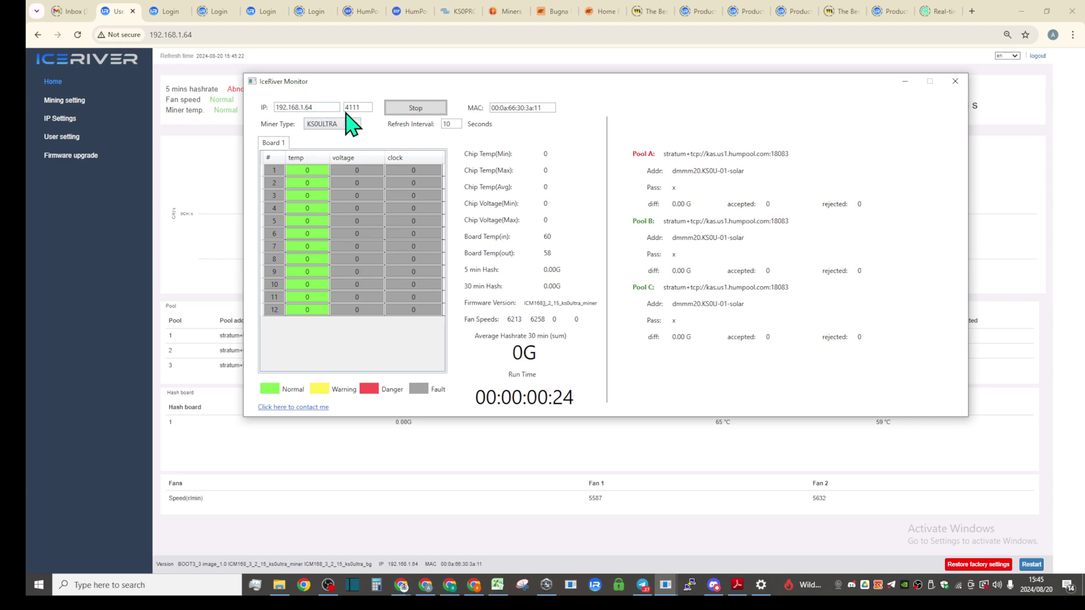
{"action": "left_click_drag", "start_coordinate": [339, 79], "coordinate": [1074, 150]}
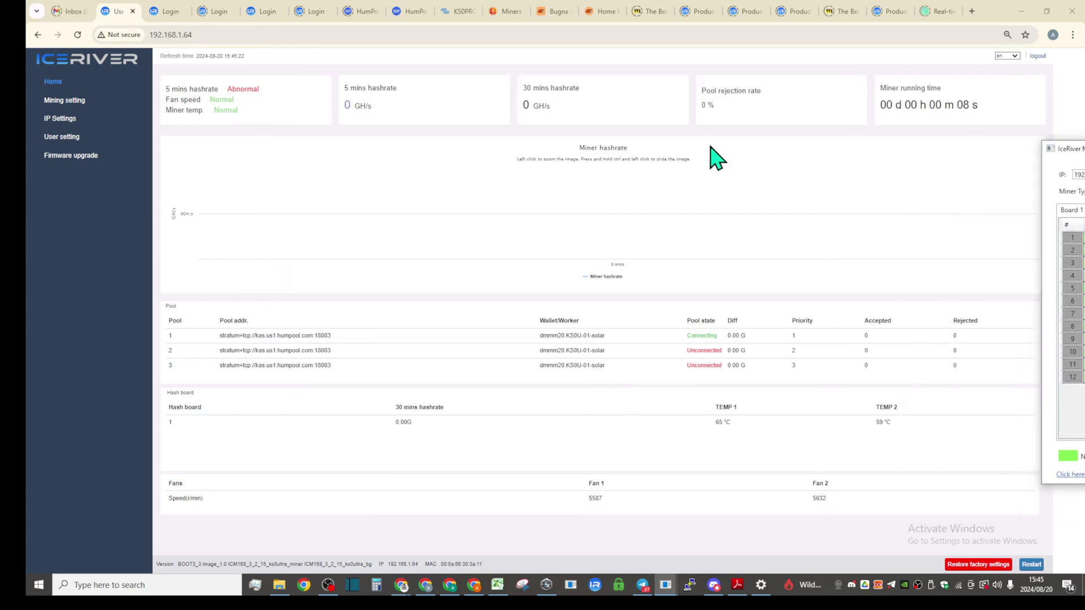
{"action": "left_click", "coordinate": [77, 35]}
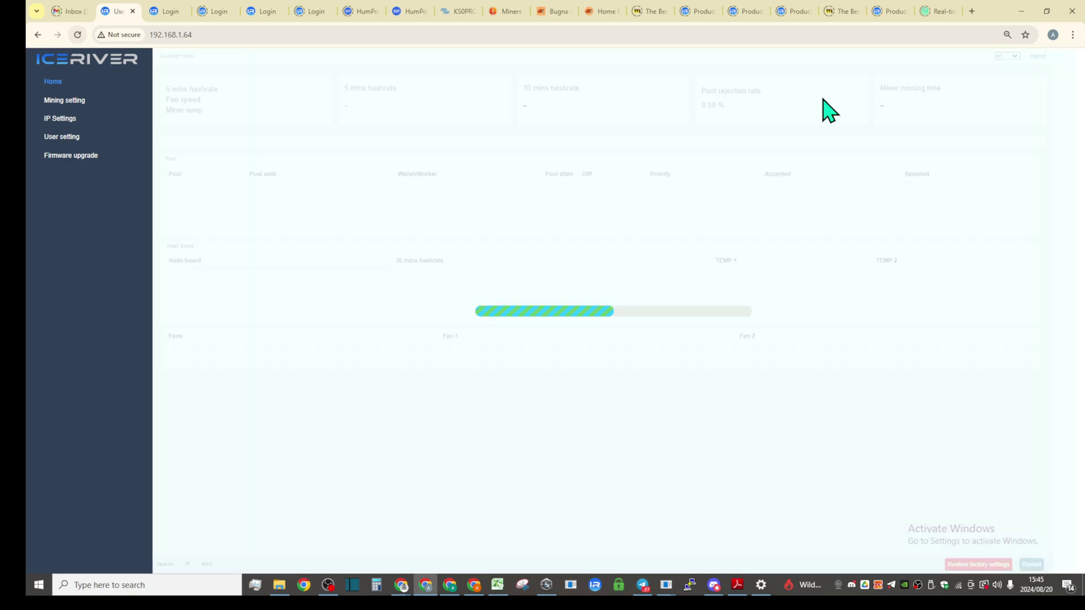
{"action": "left_click", "coordinate": [666, 585]}
{"action": "left_click_drag", "start_coordinate": [1045, 146], "coordinate": [432, 126]}
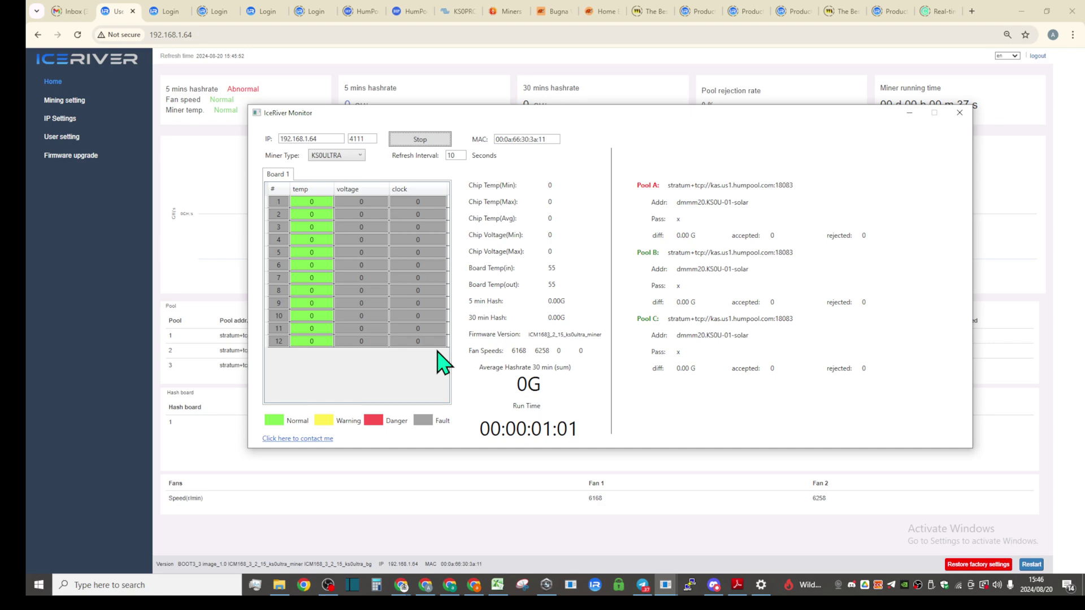
Open Tutorial (Product Manuals & Tools) from the iceriver.io footer and bring up the IceRiver V1.0.23 batch tool
{"action": "left_click", "coordinate": [891, 9]}
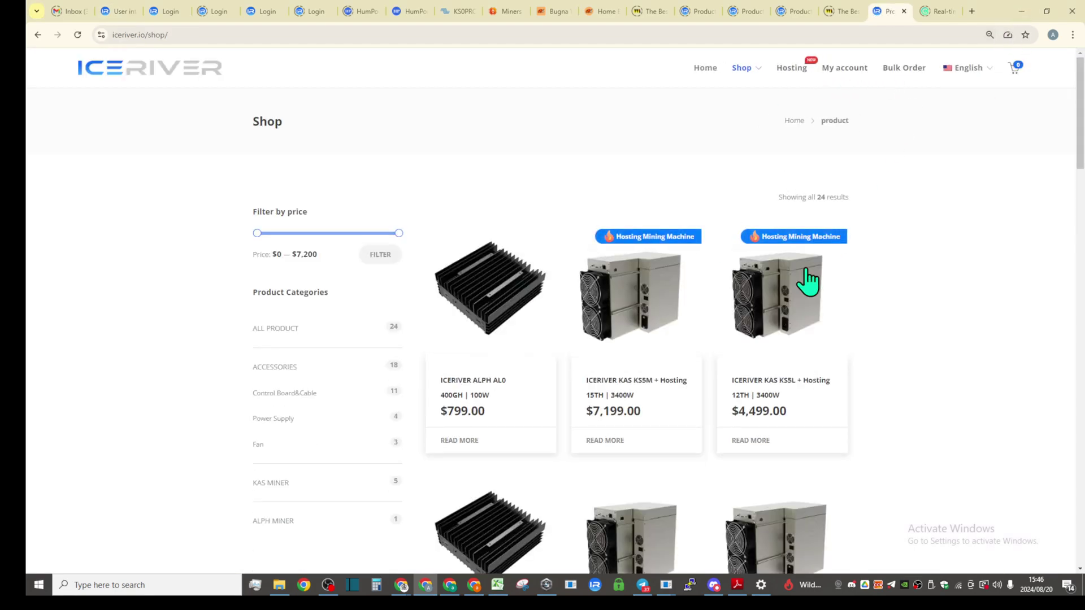
{"action": "scroll", "coordinate": [802, 286], "scroll_direction": "down", "scroll_amount": 20}
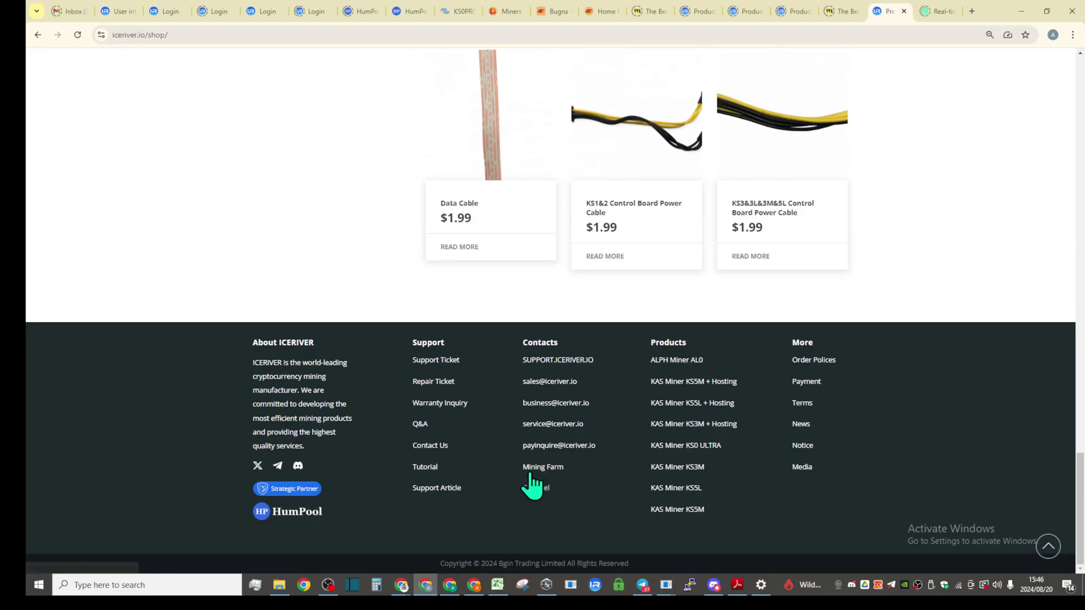
{"action": "left_click", "coordinate": [424, 467]}
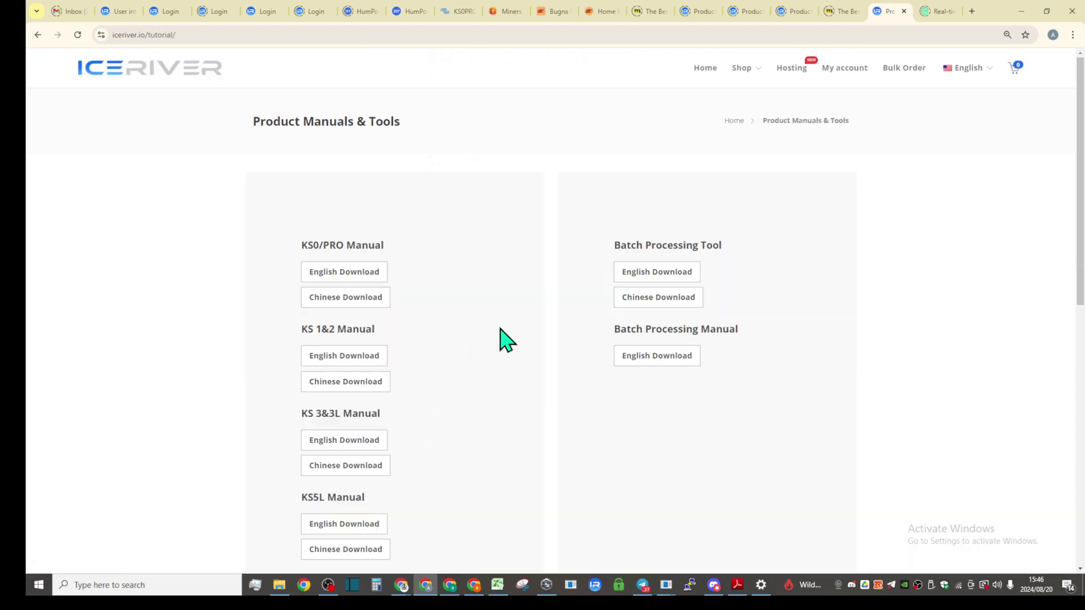
{"action": "scroll", "coordinate": [506, 339], "scroll_direction": "down", "scroll_amount": 3}
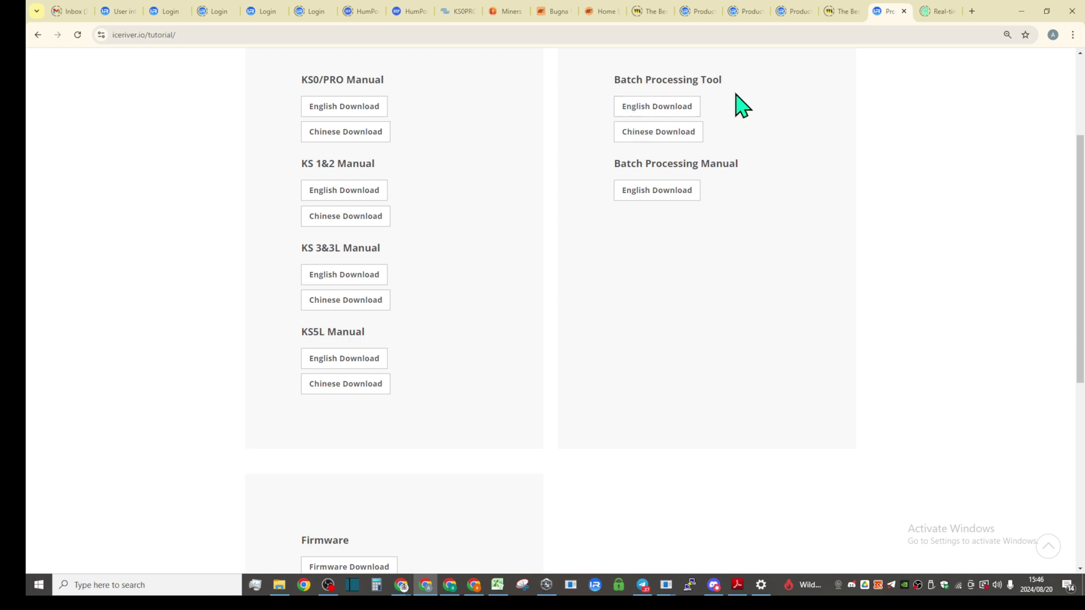
{"action": "scroll", "coordinate": [670, 107], "scroll_direction": "up", "scroll_amount": 2}
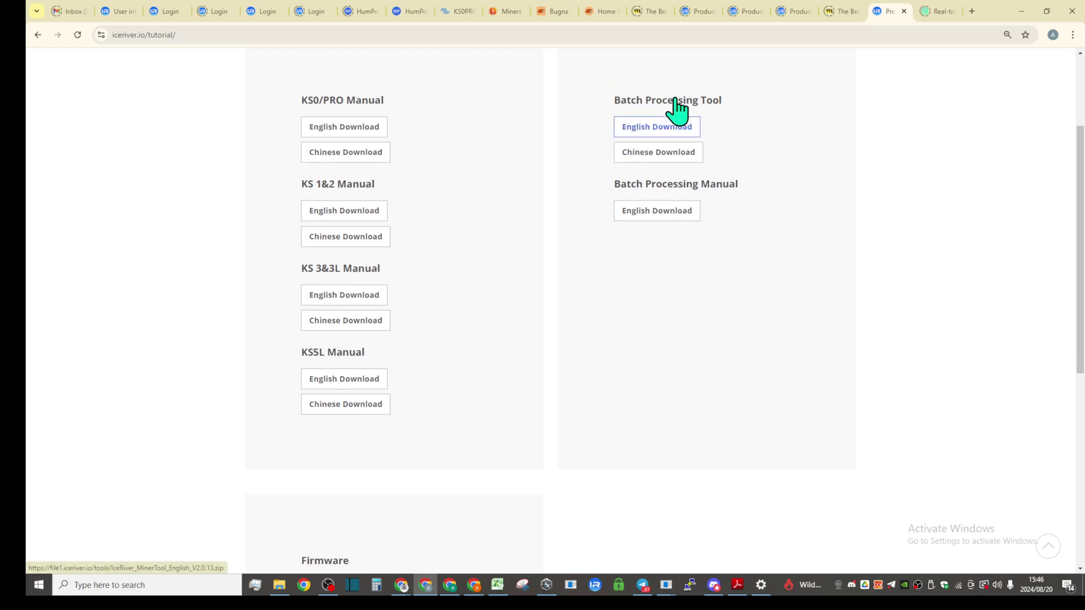
{"action": "left_click", "coordinate": [594, 588]}
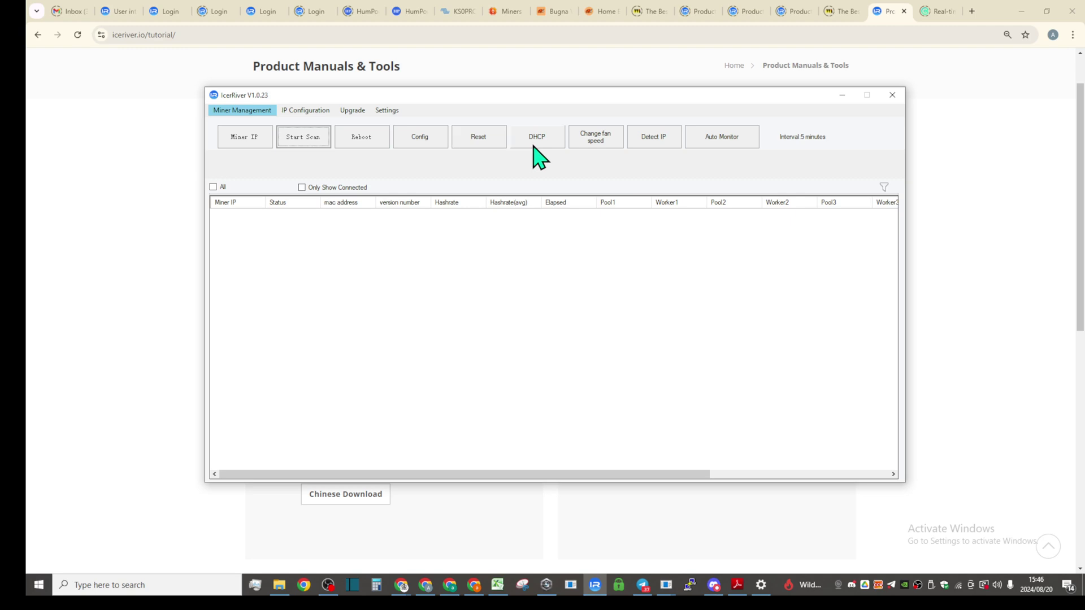
Review the batch tool's Upgrade tab, then minimise the tool
{"action": "left_click", "coordinate": [353, 111]}
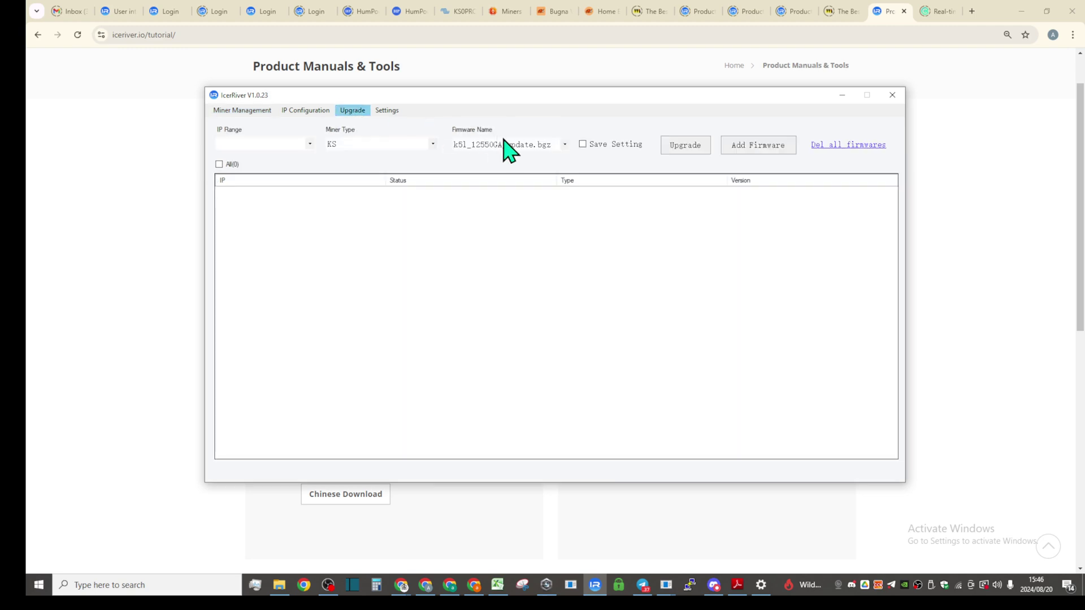
{"action": "left_click", "coordinate": [841, 95]}
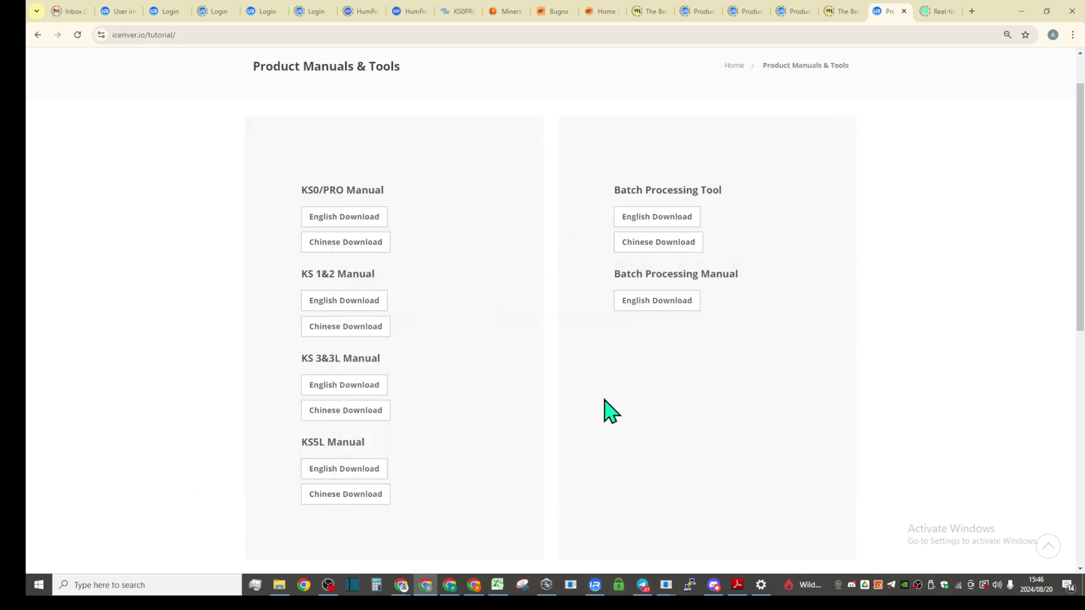
Translate the firmware download page to English, check IceRiver Monitor behind Chrome, then restore Chrome
{"action": "scroll", "coordinate": [605, 401], "scroll_direction": "down", "scroll_amount": 7}
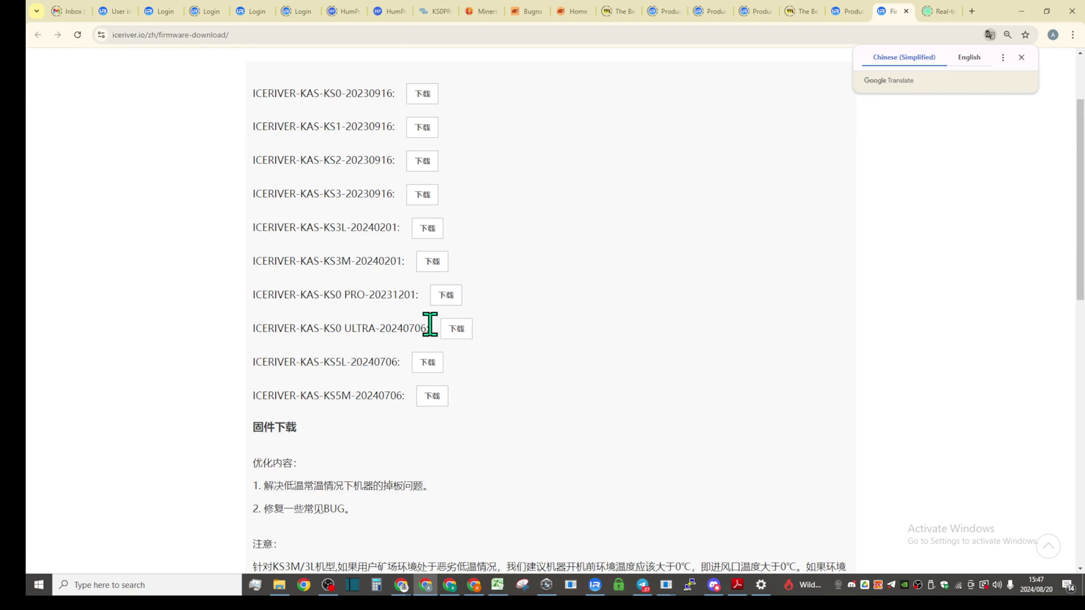
{"action": "left_click", "coordinate": [972, 58]}
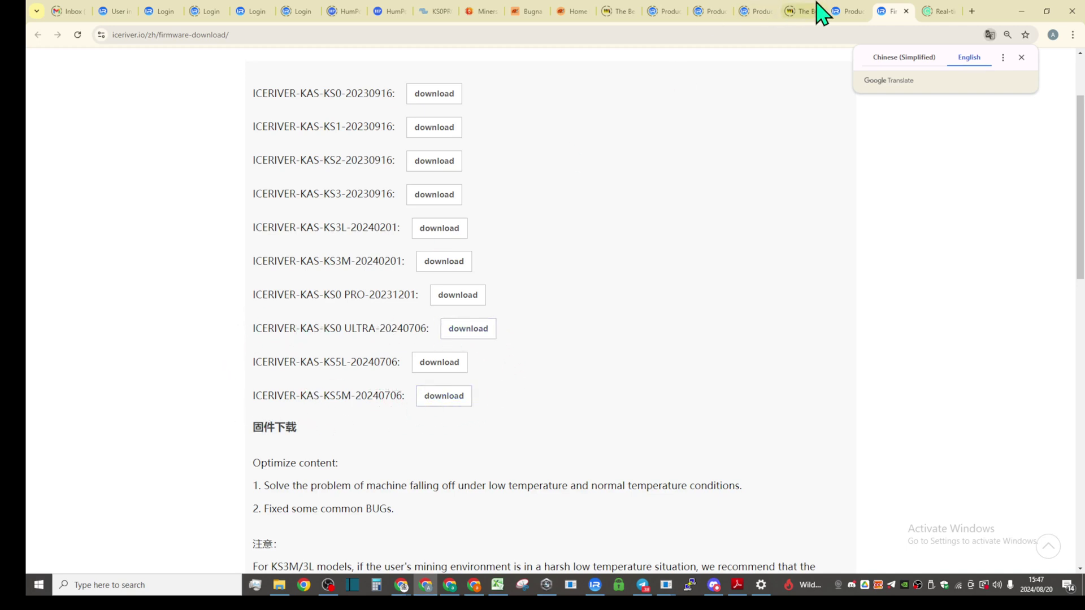
{"action": "left_click", "coordinate": [1022, 11]}
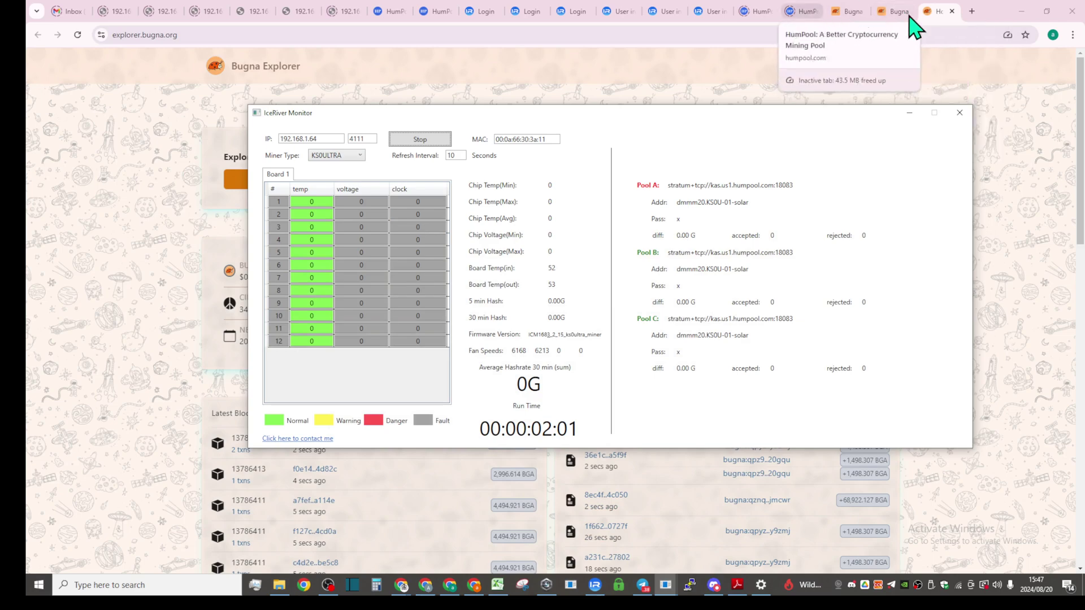
{"action": "left_click", "coordinate": [1022, 11]}
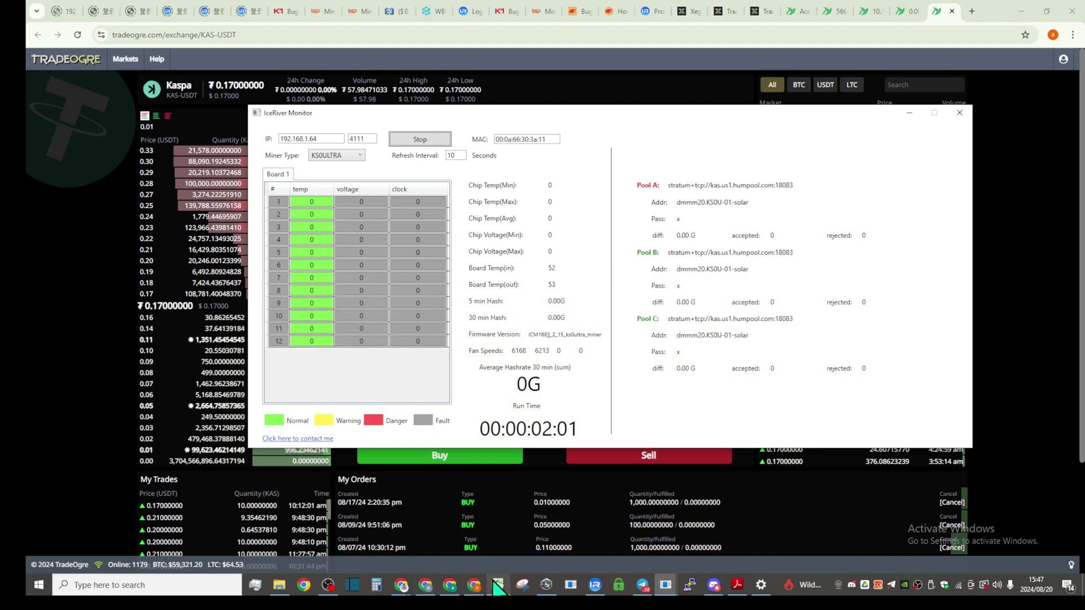
{"action": "left_click", "coordinate": [426, 585]}
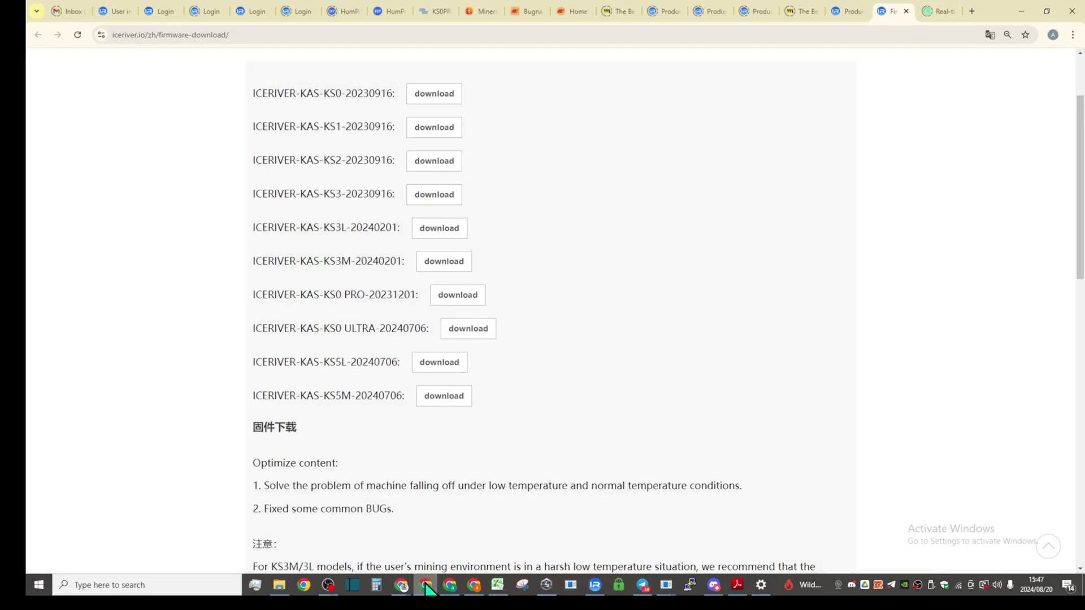
Reload the 192.168.1.64 dashboard and check Board 1's chips in IceRiver Monitor: about 68 °C, 355 clock
{"action": "left_click", "coordinate": [110, 12]}
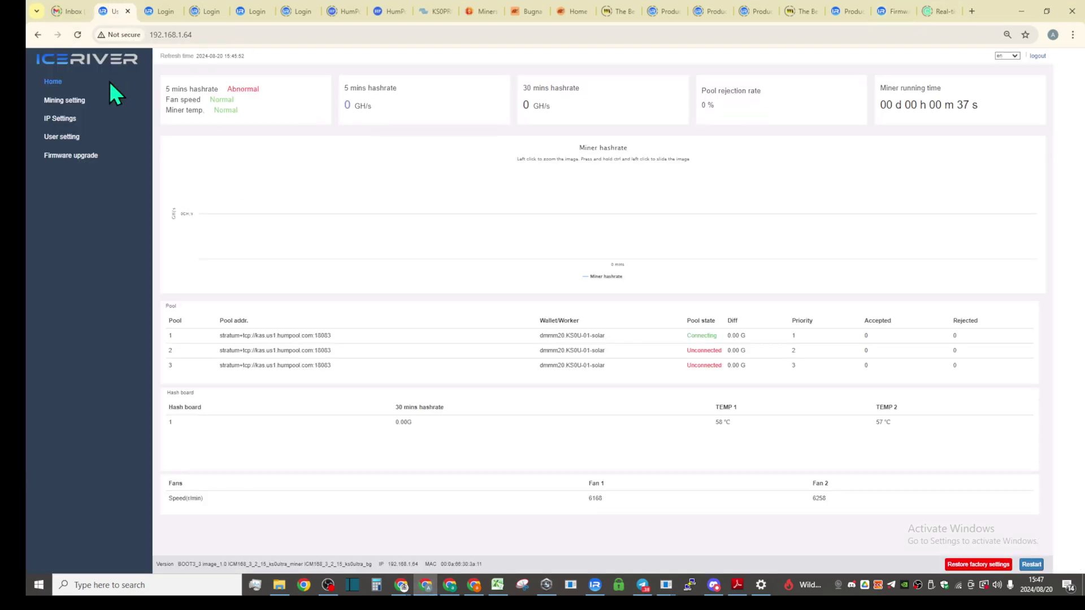
{"action": "left_click", "coordinate": [79, 34]}
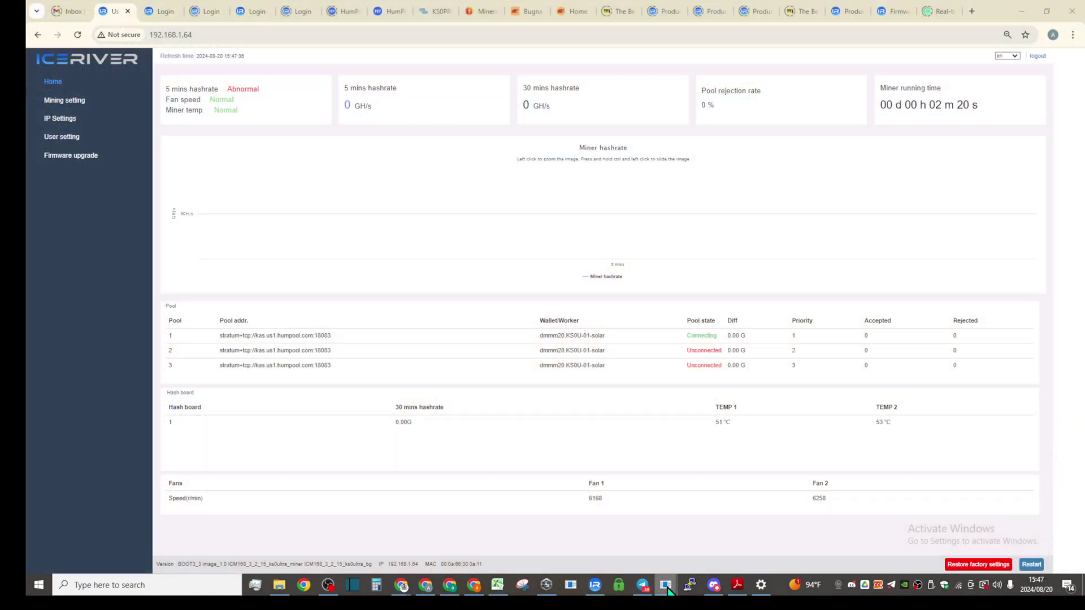
{"action": "mouse_move", "coordinate": [668, 591]}
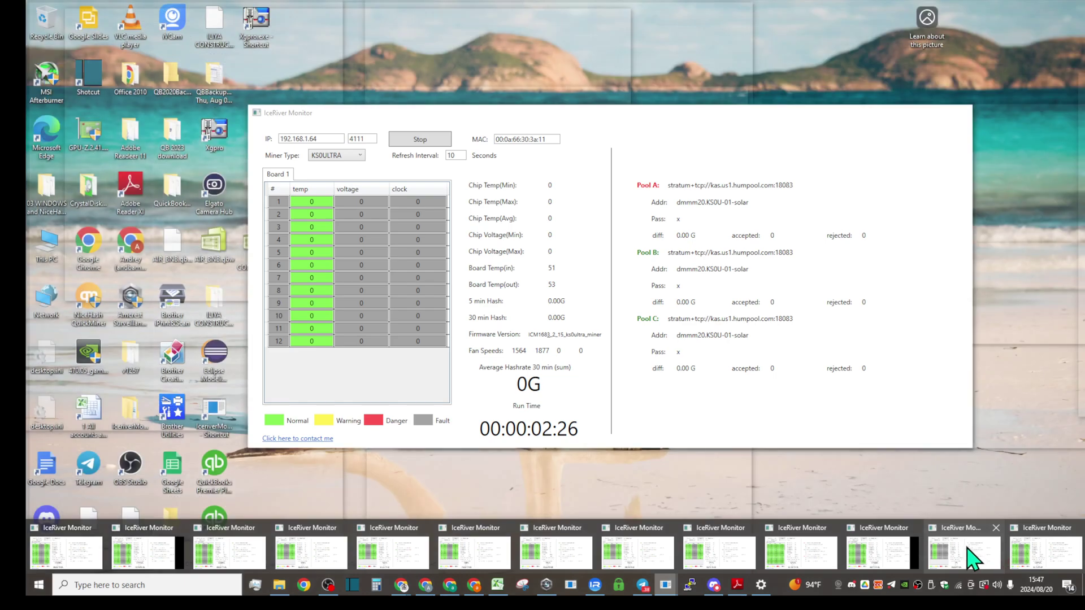
{"action": "left_click", "coordinate": [966, 551]}
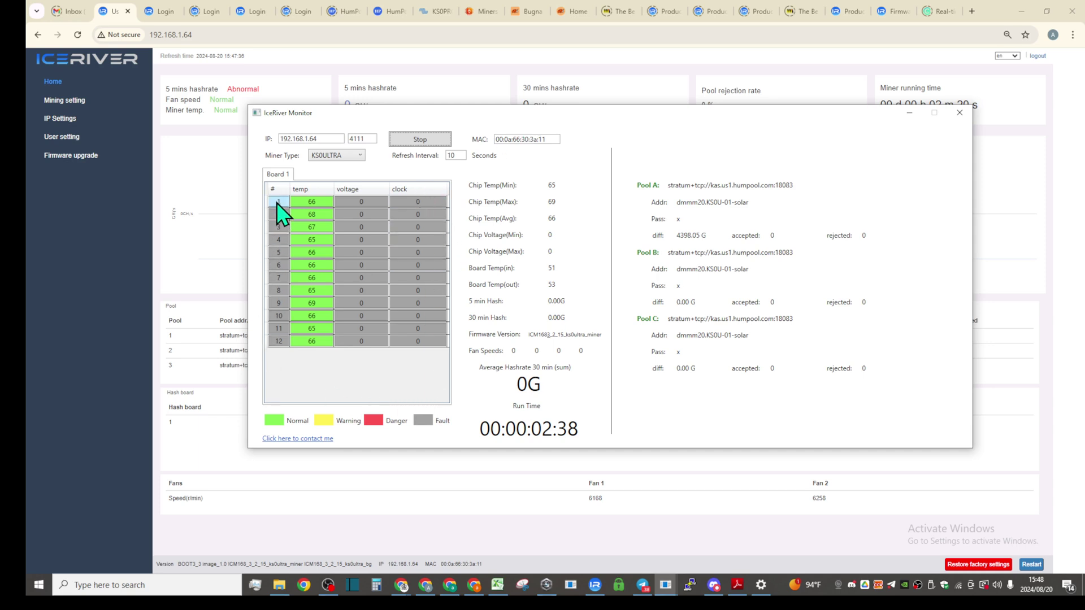
{"action": "left_click", "coordinate": [440, 199]}
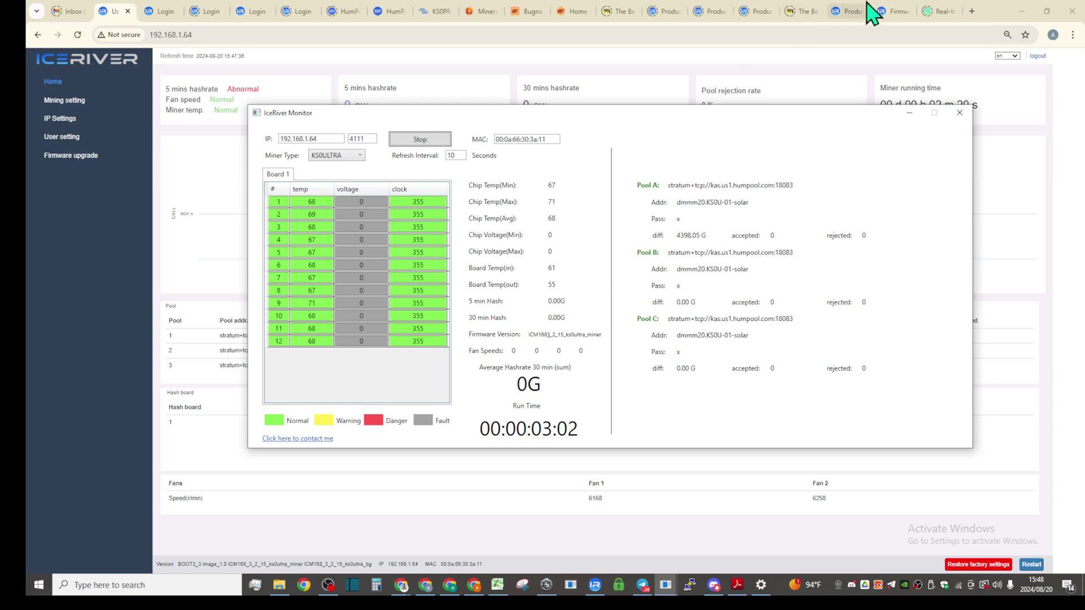
Download the ICERIVER-KAS-KS5M-20240706 package and check the 8.5 MB ICM168_3_2_15_ks_firmware zip in Chrome's downloads
{"action": "left_click", "coordinate": [893, 11]}
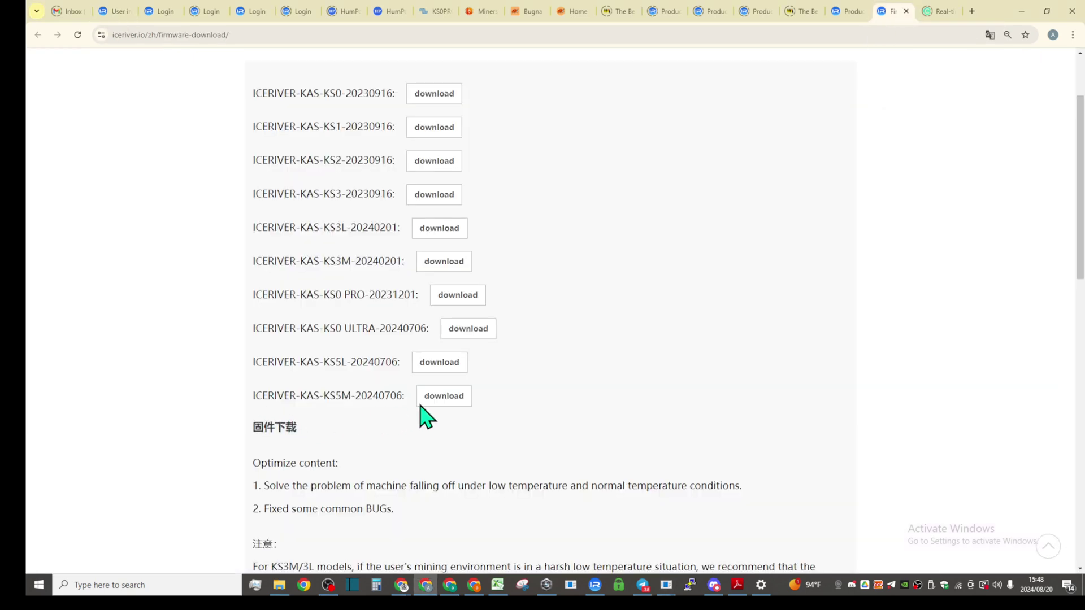
{"action": "left_click", "coordinate": [442, 399]}
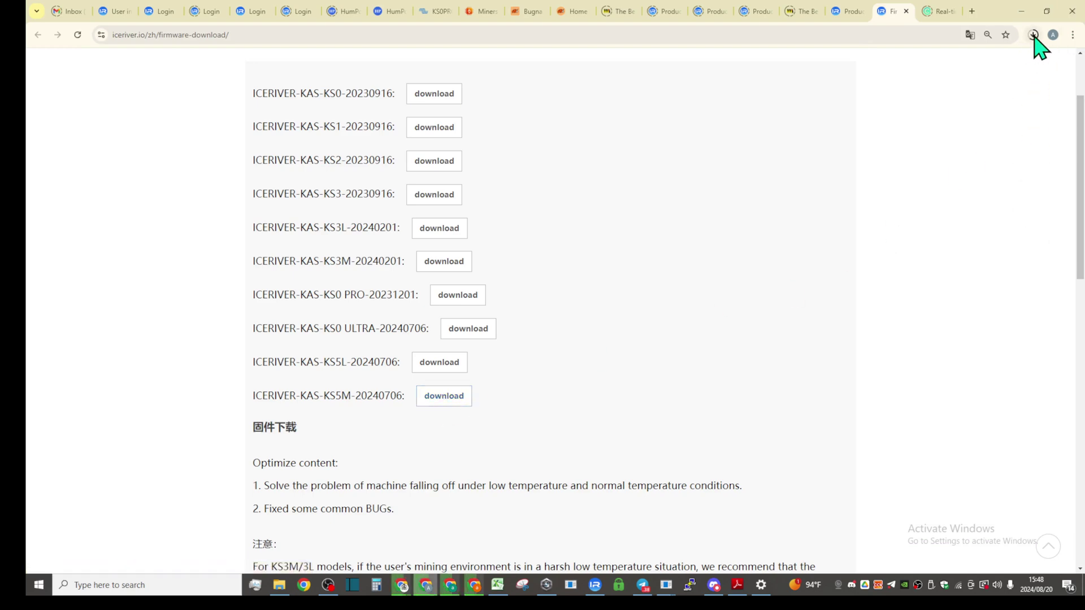
{"action": "left_click", "coordinate": [1033, 35]}
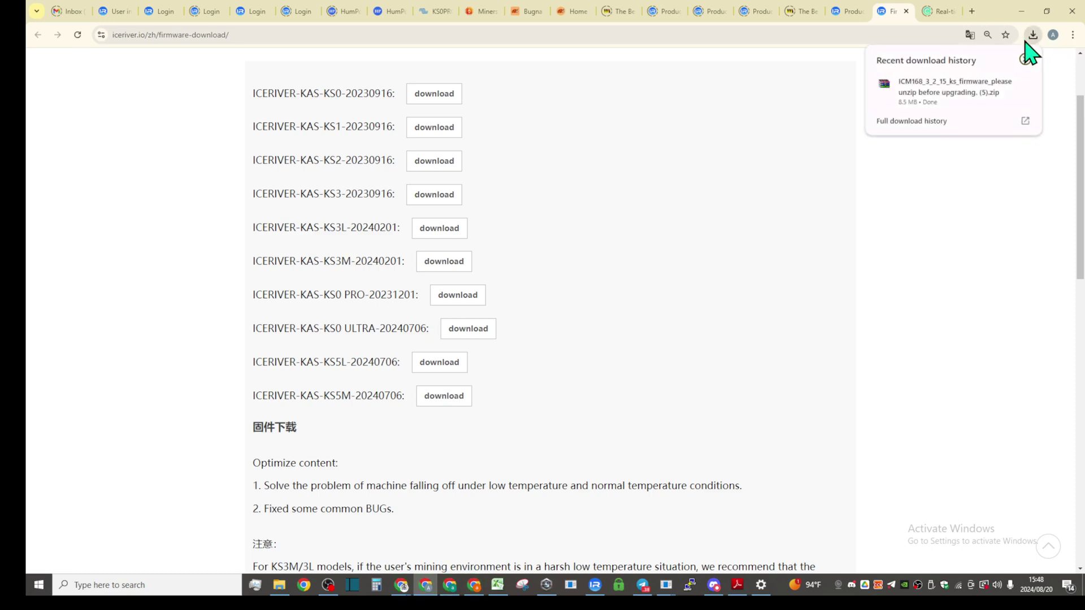
Extract the firmware zip with WinRAR into its default Downloads folder, then return to Chrome
{"action": "left_click", "coordinate": [1002, 84]}
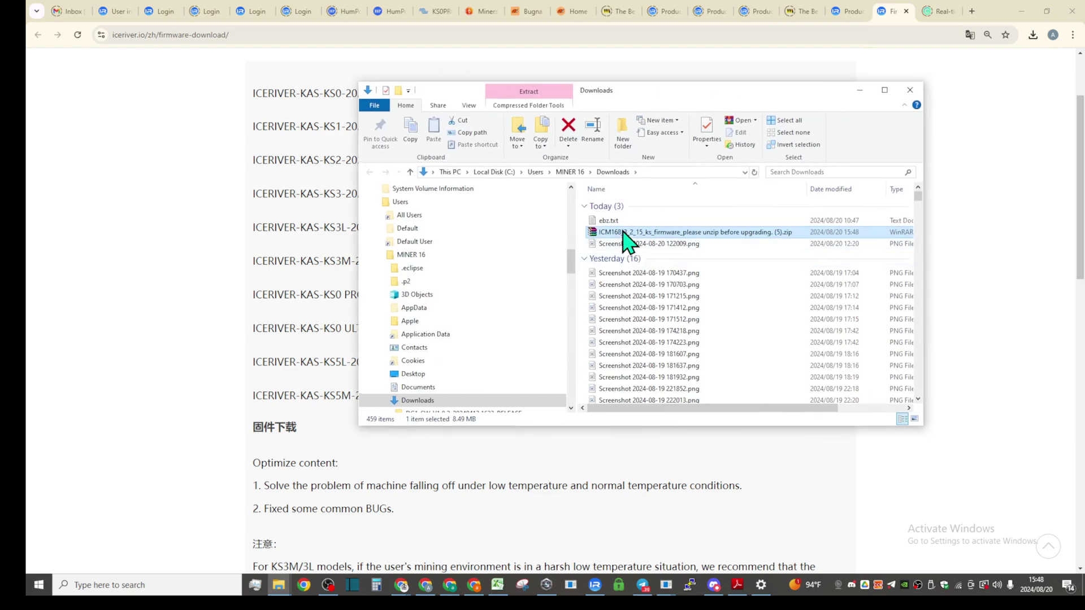
{"action": "right_click", "coordinate": [623, 232]}
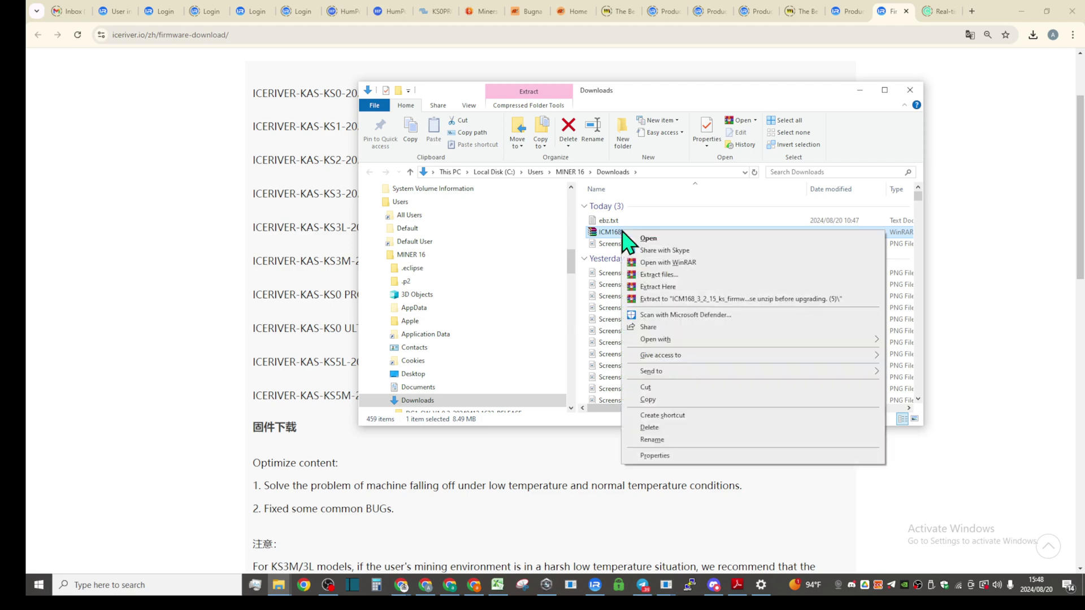
{"action": "left_click", "coordinate": [658, 275]}
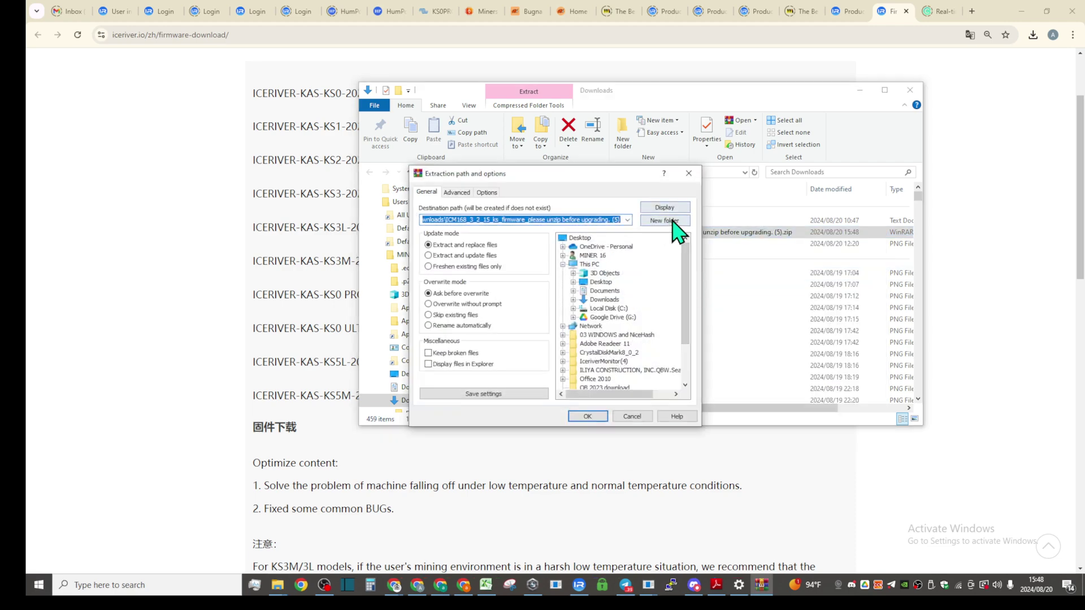
{"action": "left_click", "coordinate": [588, 416]}
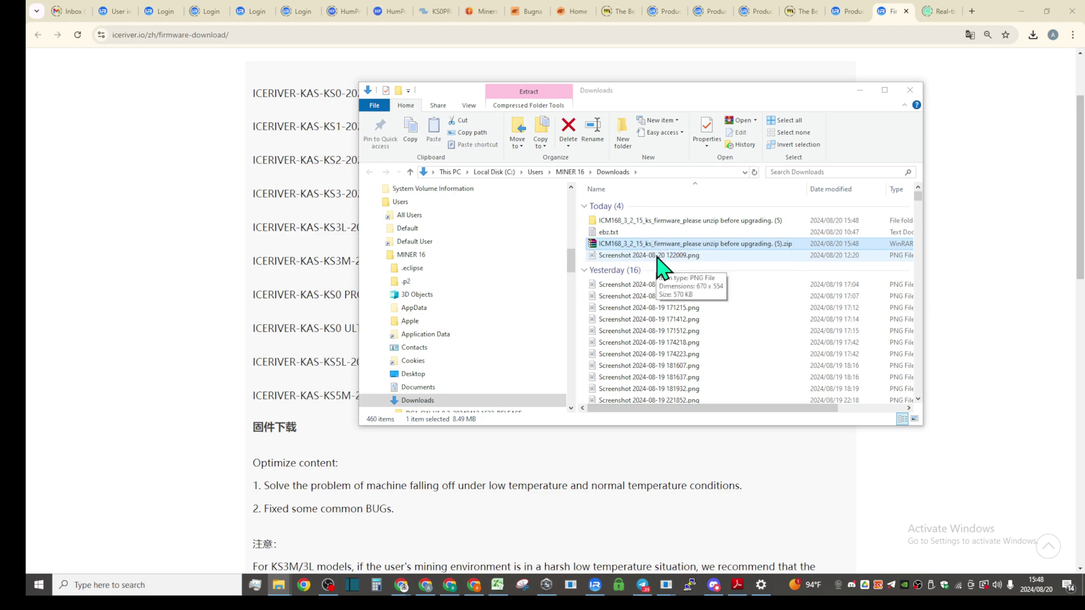
{"action": "left_click", "coordinate": [96, 327]}
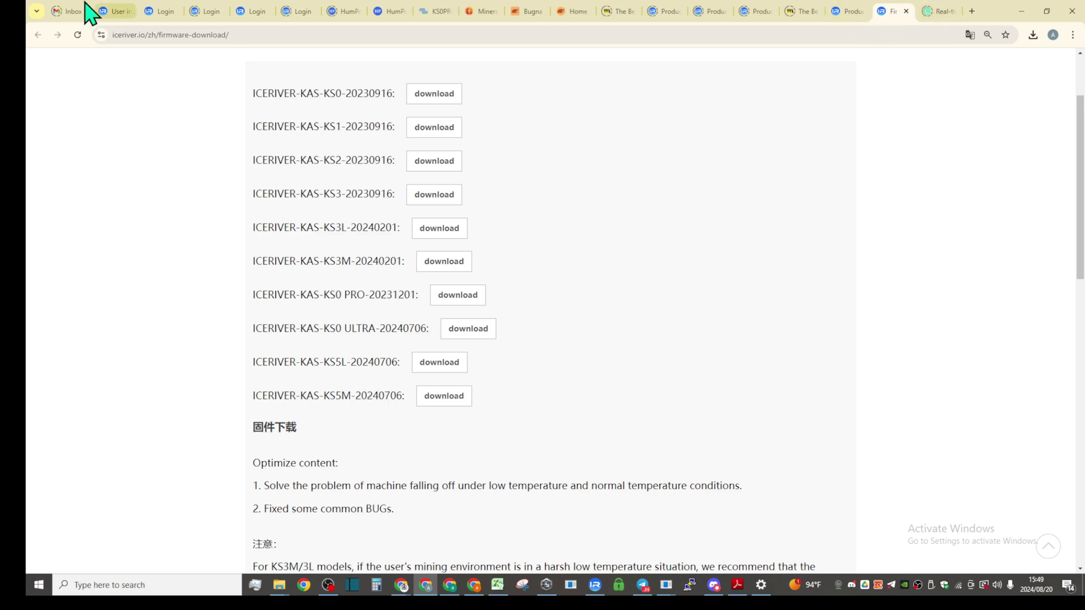
Return to the miner dashboard, refresh it, and go to its Firmware upgrade page
{"action": "left_click", "coordinate": [109, 11]}
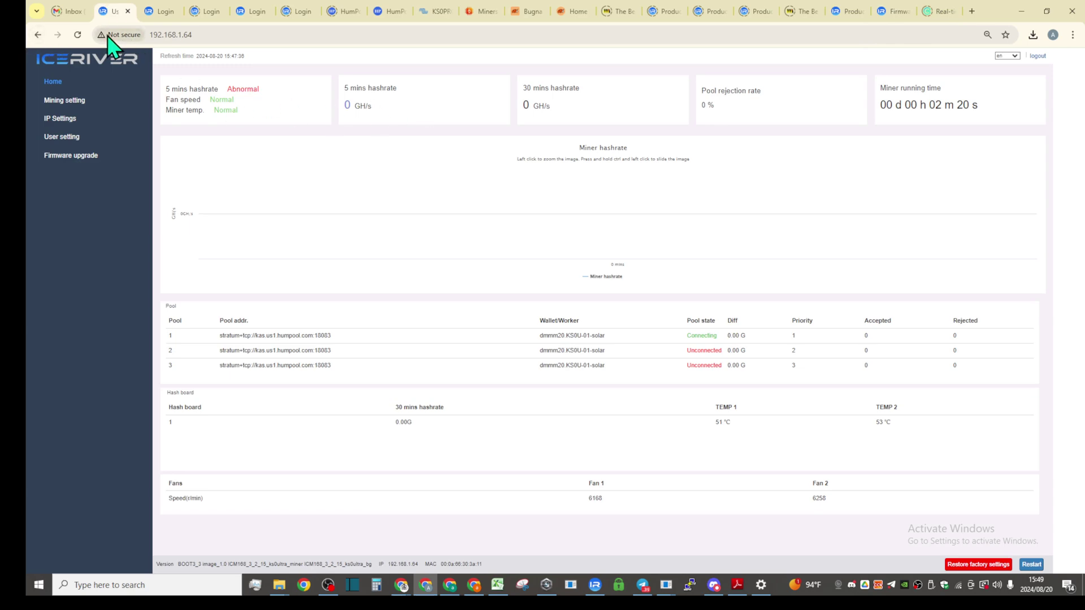
{"action": "left_click", "coordinate": [78, 34]}
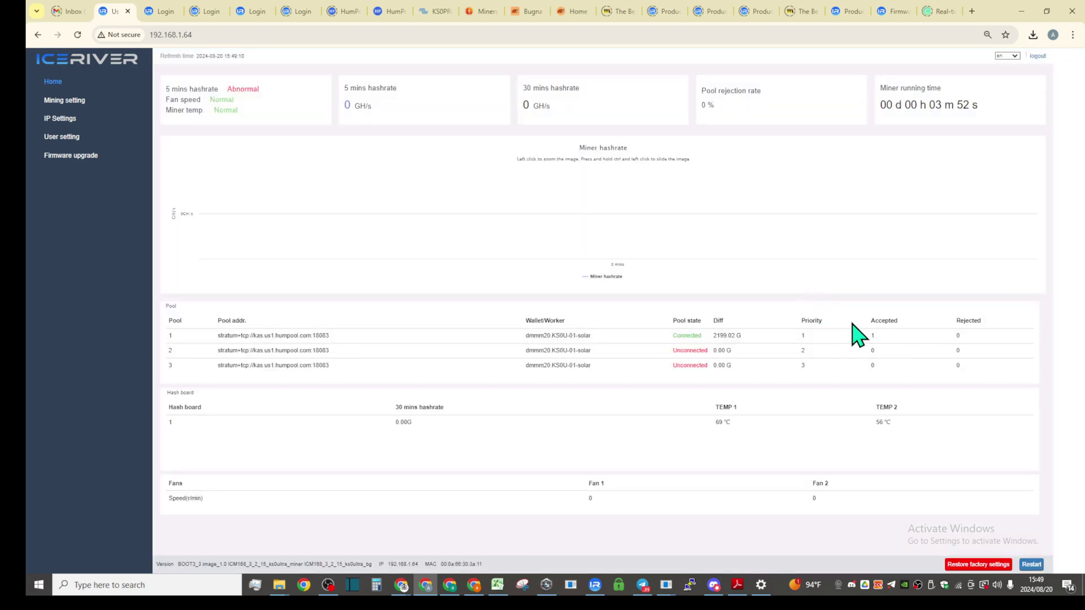
{"action": "left_click", "coordinate": [65, 158]}
Choose ICM168_3_2_15_ksupdate.bgz from the extracted Downloads folder and start the update
{"action": "left_click", "coordinate": [654, 121]}
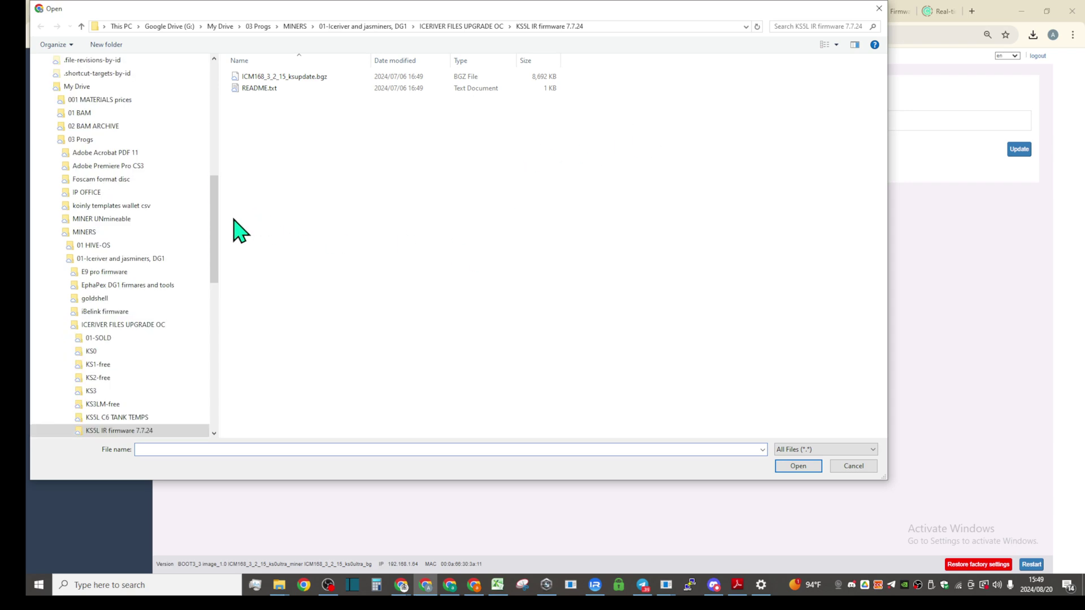
{"action": "left_click_drag", "start_coordinate": [214, 232], "coordinate": [213, 80]}
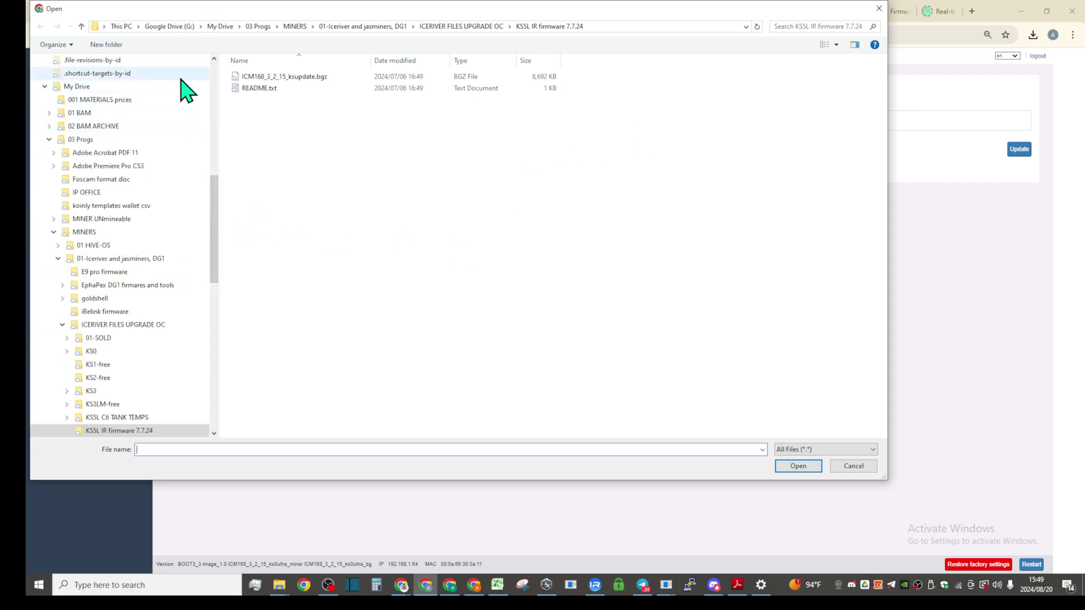
{"action": "scroll", "coordinate": [141, 108], "scroll_direction": "up", "scroll_amount": 10}
{"action": "left_click", "coordinate": [76, 95]}
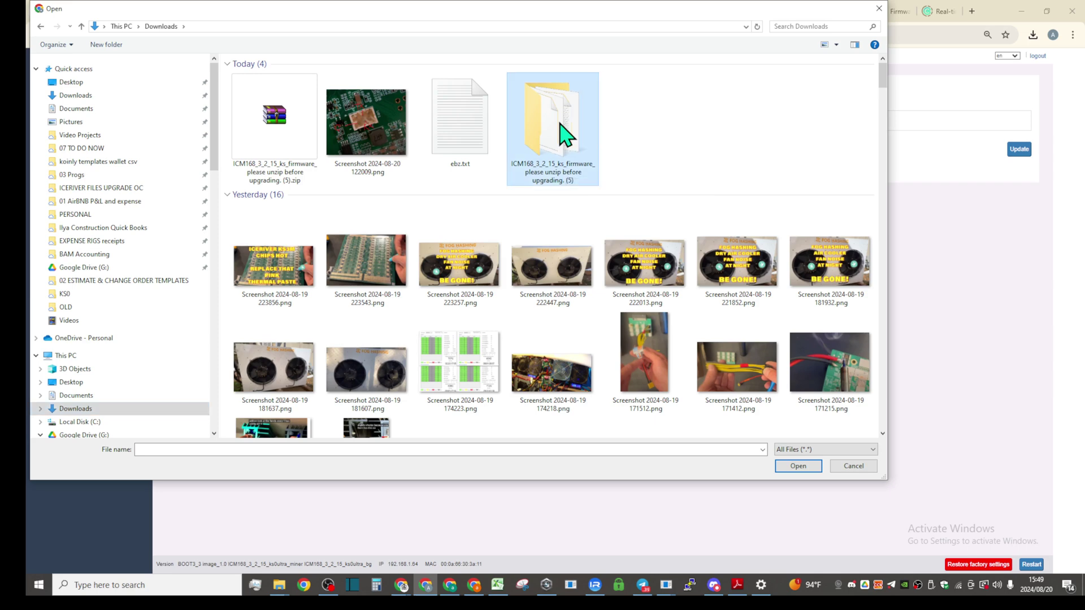
{"action": "double_click", "coordinate": [561, 135]}
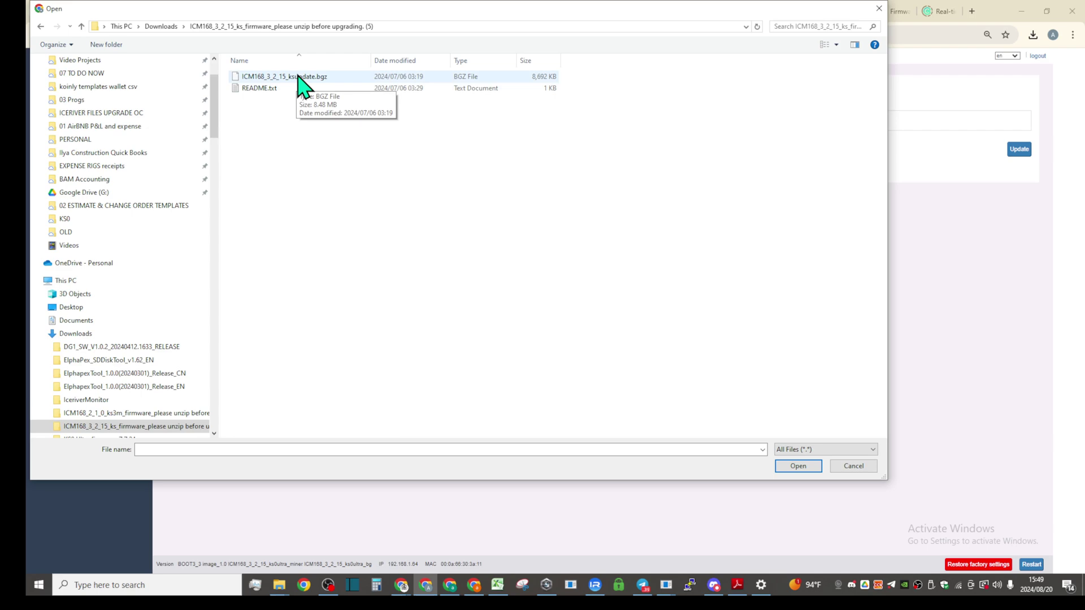
{"action": "double_click", "coordinate": [297, 77]}
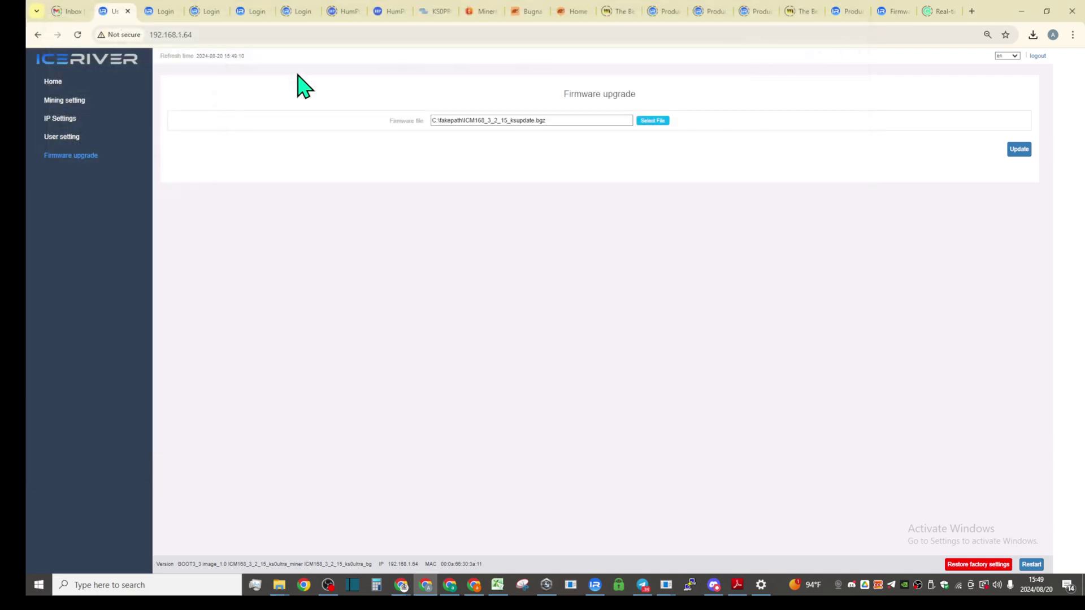
{"action": "left_click", "coordinate": [1020, 150]}
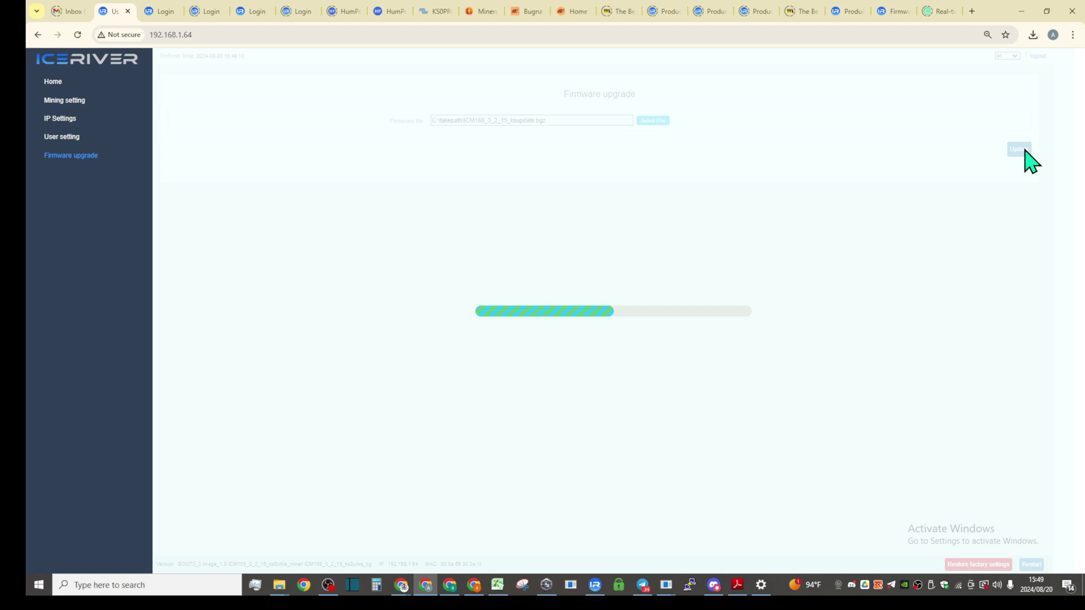
{"action": "left_click", "coordinate": [850, 11]}
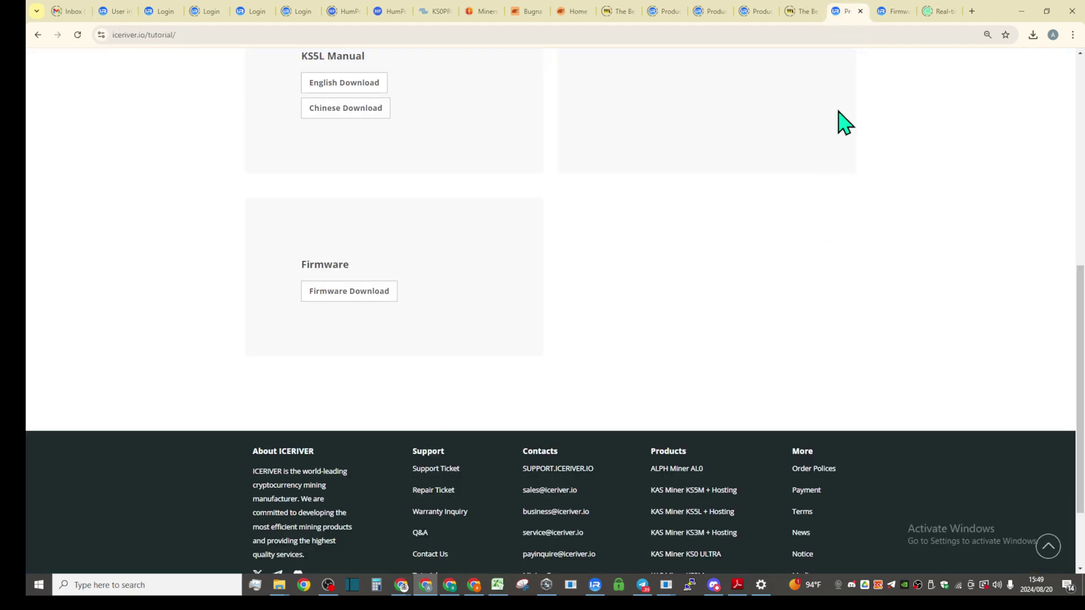
Go back to the iceriver.io firmware download list and check that KS5L uses the ICM168_3_2_15 zip
{"action": "left_click", "coordinate": [894, 11]}
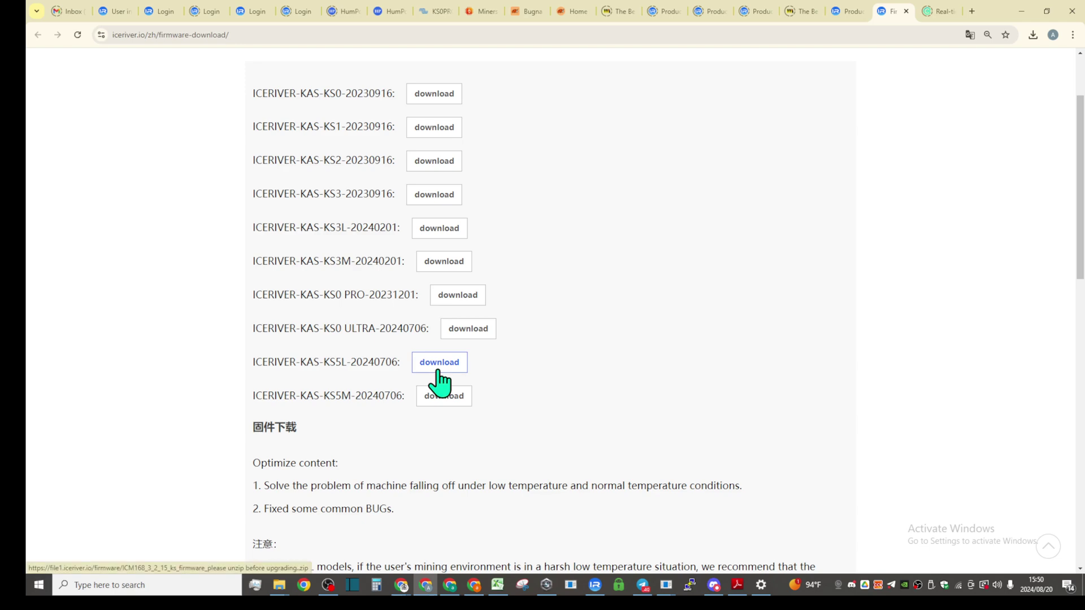
{"action": "left_click", "coordinate": [1021, 11]}
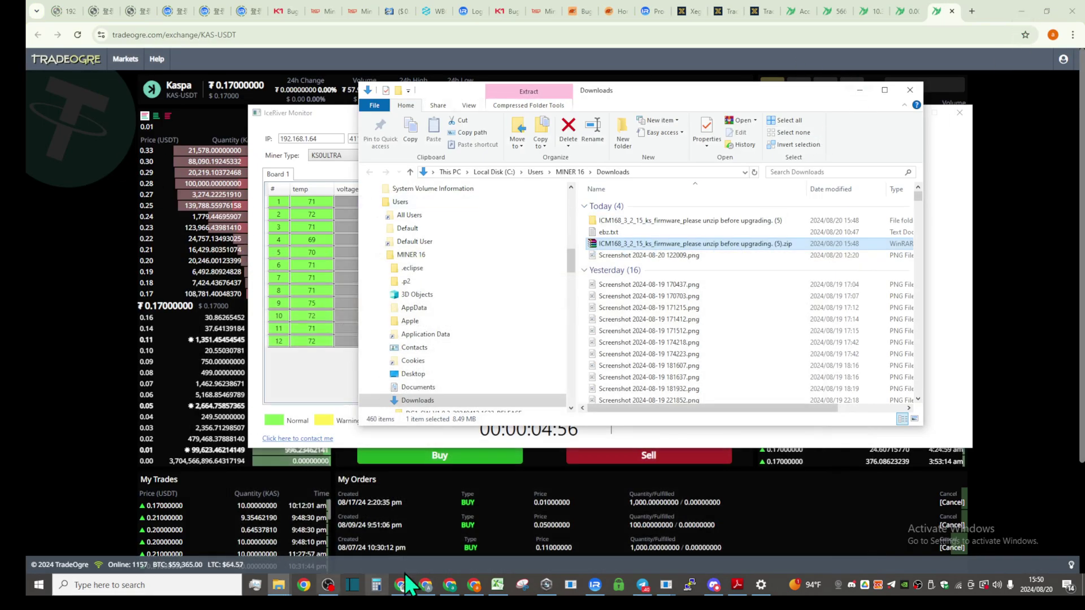
{"action": "left_click", "coordinate": [425, 583]}
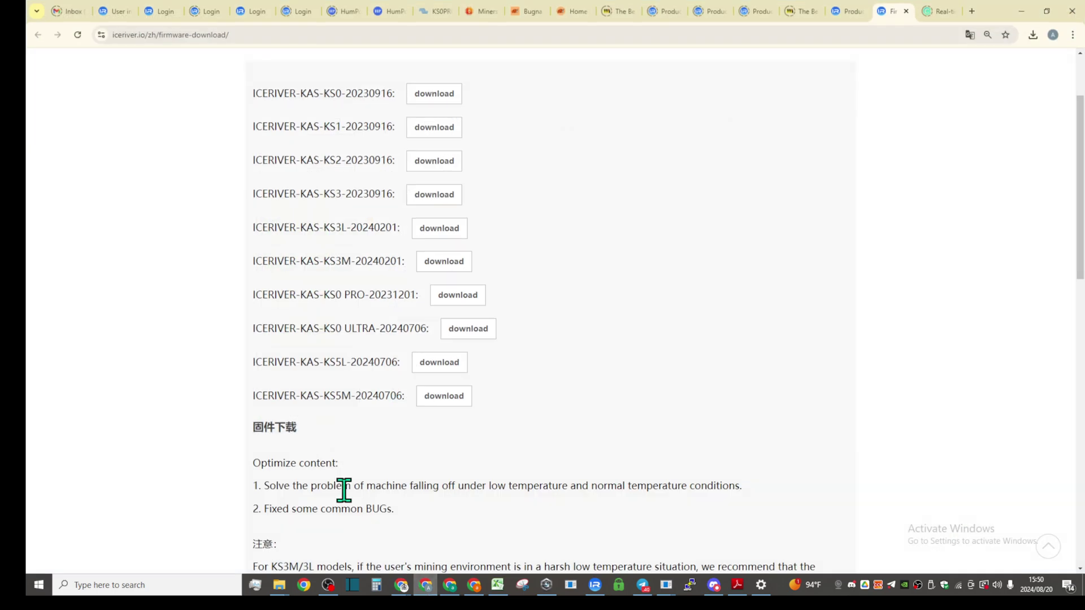
Accept the upgrade confirmation and upload prompts on the miner's firmware upgrade tab
{"action": "left_click", "coordinate": [114, 11]}
{"action": "left_click", "coordinate": [650, 82]}
{"action": "left_click", "coordinate": [650, 85]}
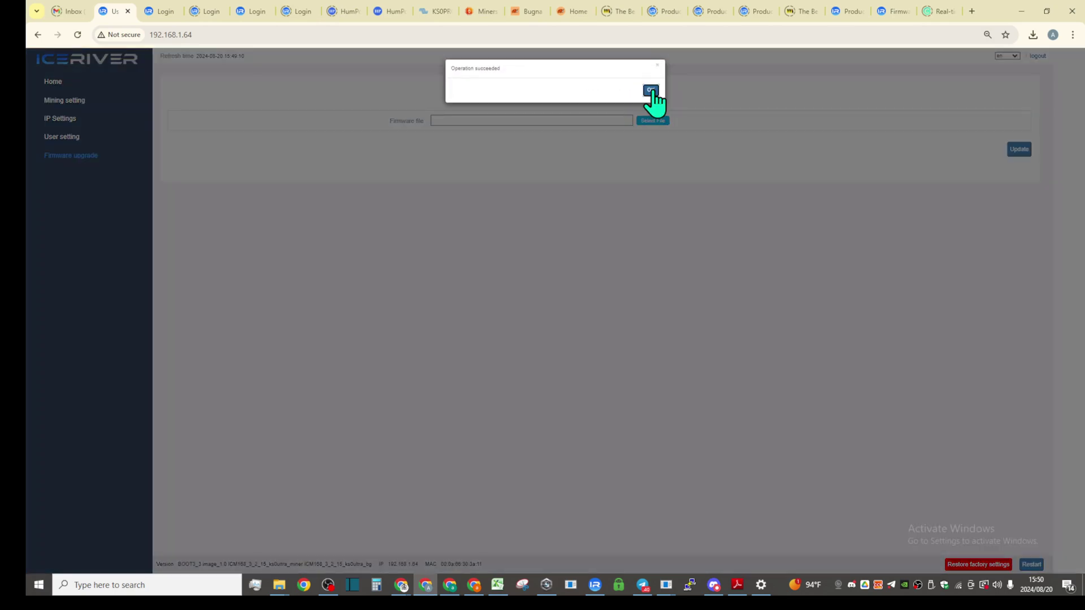
{"action": "left_click", "coordinate": [652, 90]}
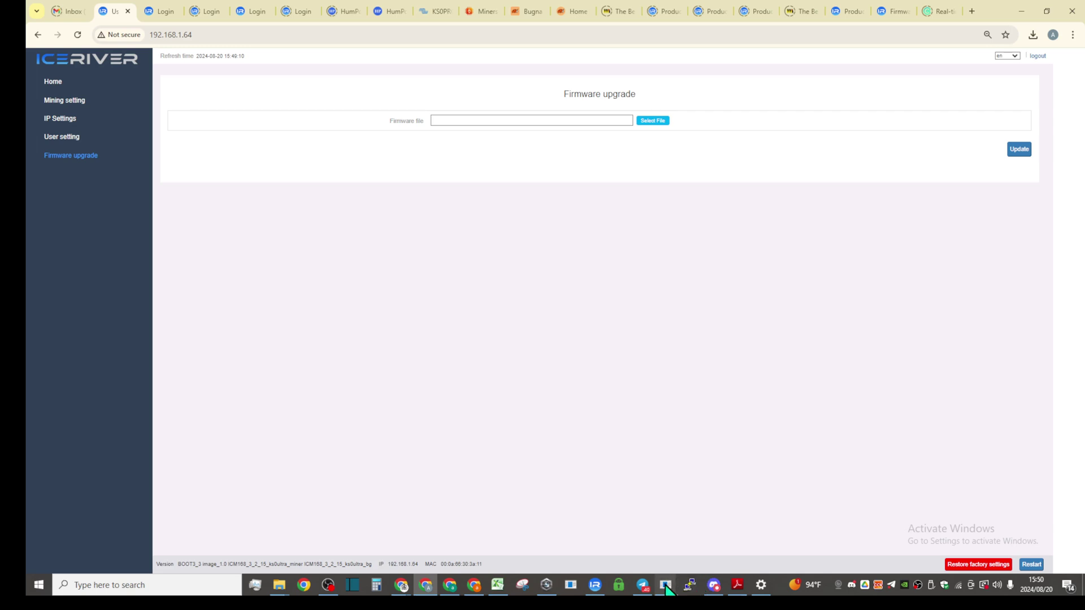
Stop IceRiver Monitor reading the miner, move it aside, and go to the miner's Home page
{"action": "mouse_move", "coordinate": [668, 587]}
{"action": "left_click", "coordinate": [956, 557]}
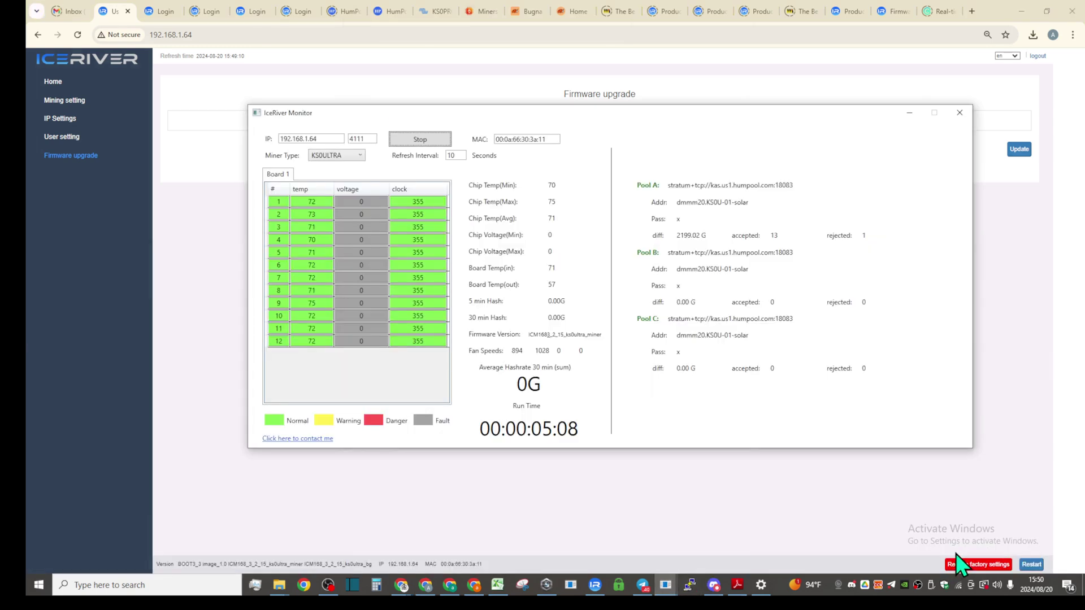
{"action": "left_click", "coordinate": [426, 141]}
{"action": "left_click_drag", "start_coordinate": [421, 113], "coordinate": [1084, 115]}
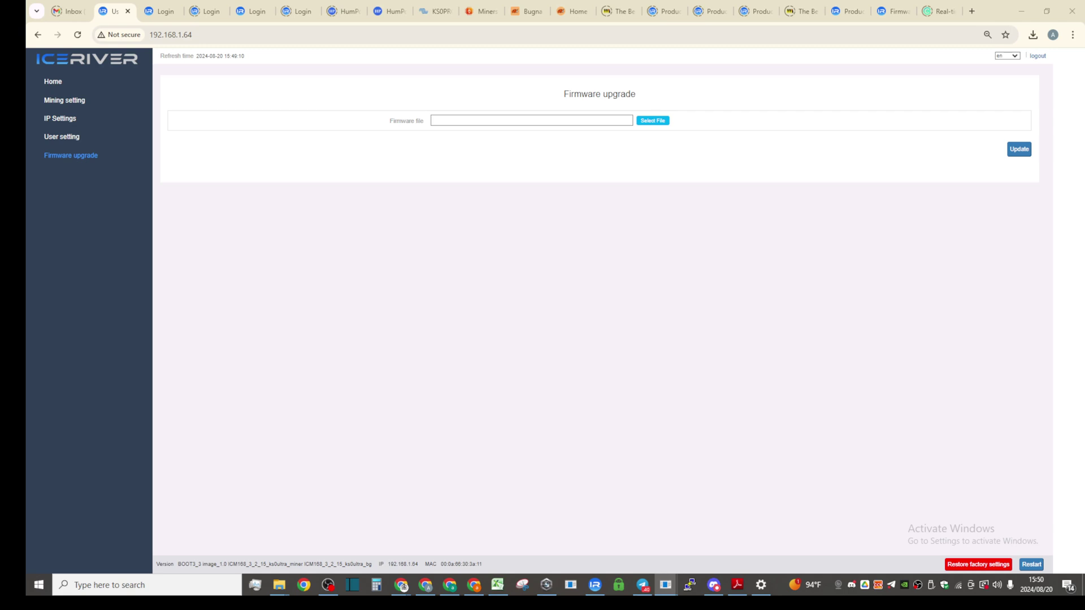
{"action": "left_click", "coordinate": [54, 83]}
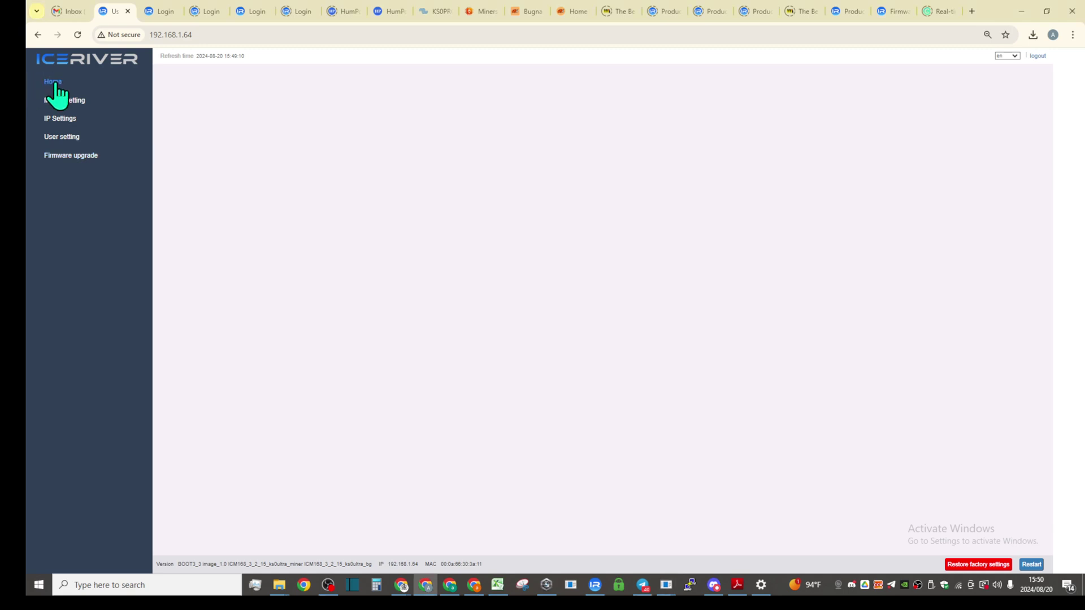
Close IceRiver Monitor, dismiss the TCP Connect Failed error, and return to the browser
{"action": "key", "text": "alt+Tab"}
{"action": "left_click_drag", "start_coordinate": [375, 121], "coordinate": [457, 124]}
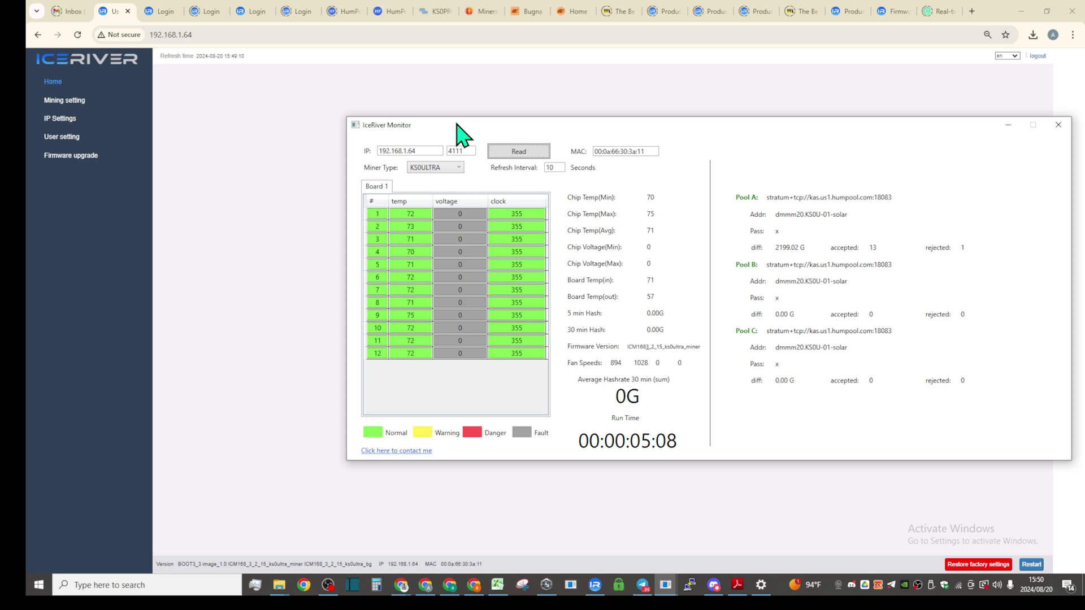
{"action": "key", "text": "alt+Tab"}
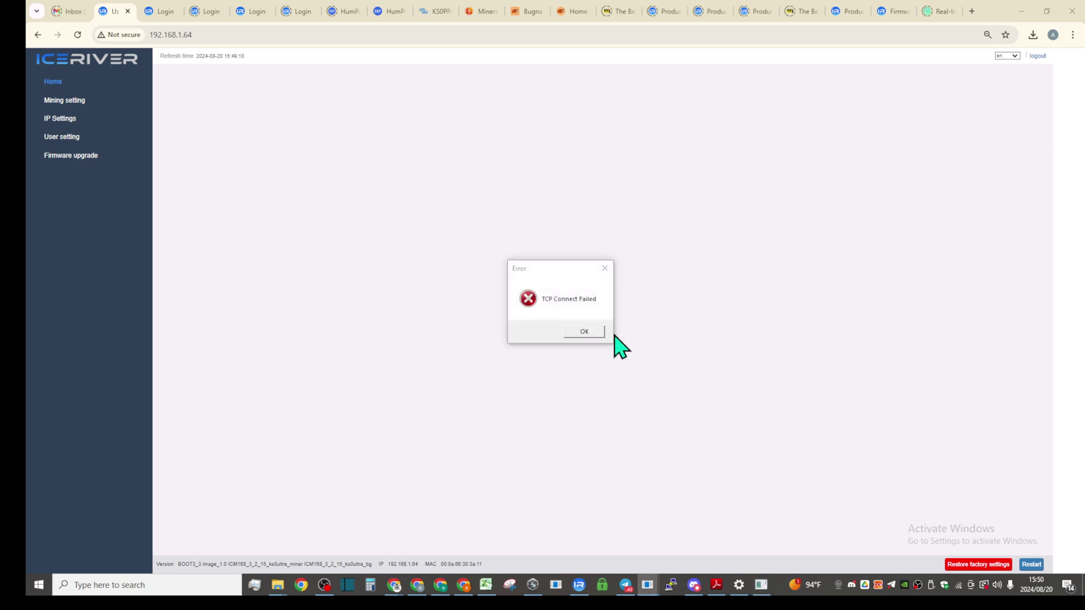
{"action": "left_click", "coordinate": [583, 332]}
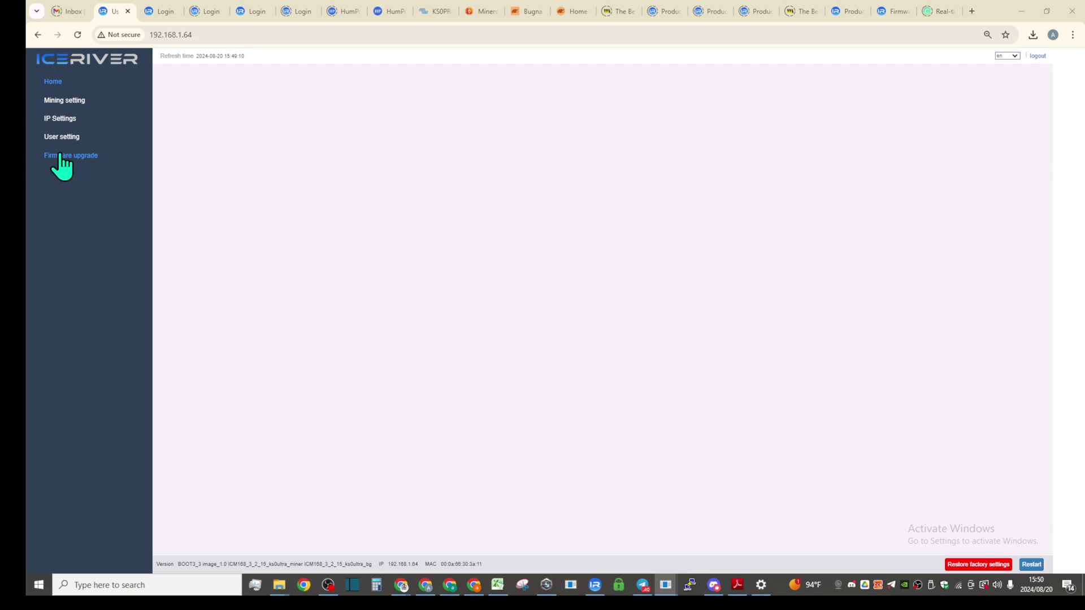
{"action": "left_click", "coordinate": [49, 81]}
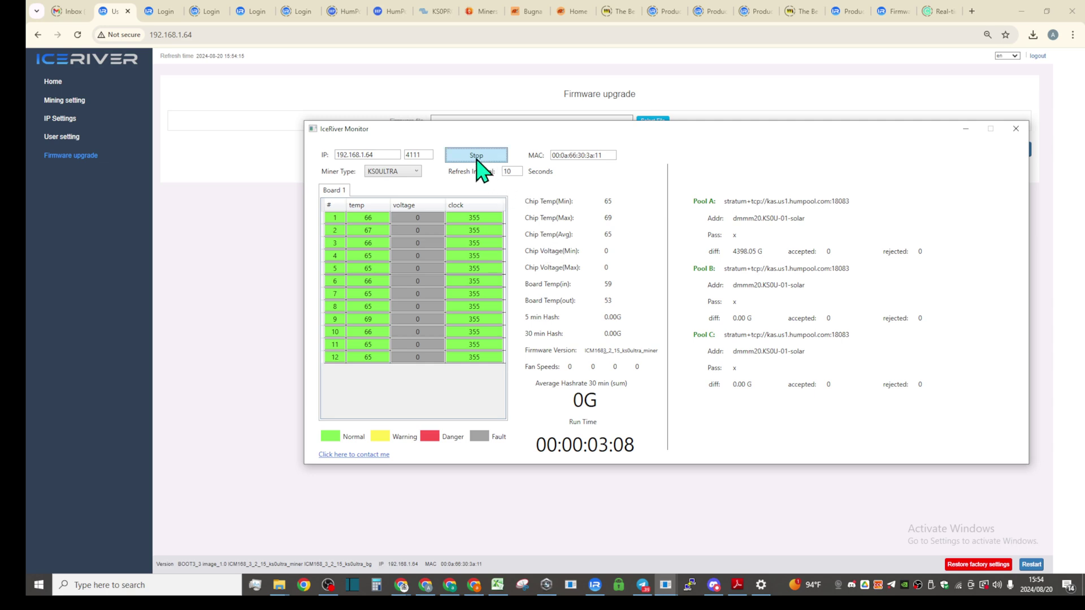
Stop the monitor, then upload ICM168_3_2_15_ksupdate.bgz from the unzipped Downloads folder
{"action": "left_click", "coordinate": [476, 156]}
{"action": "left_click_drag", "start_coordinate": [427, 128], "coordinate": [1084, 128]}
{"action": "left_click", "coordinate": [650, 121]}
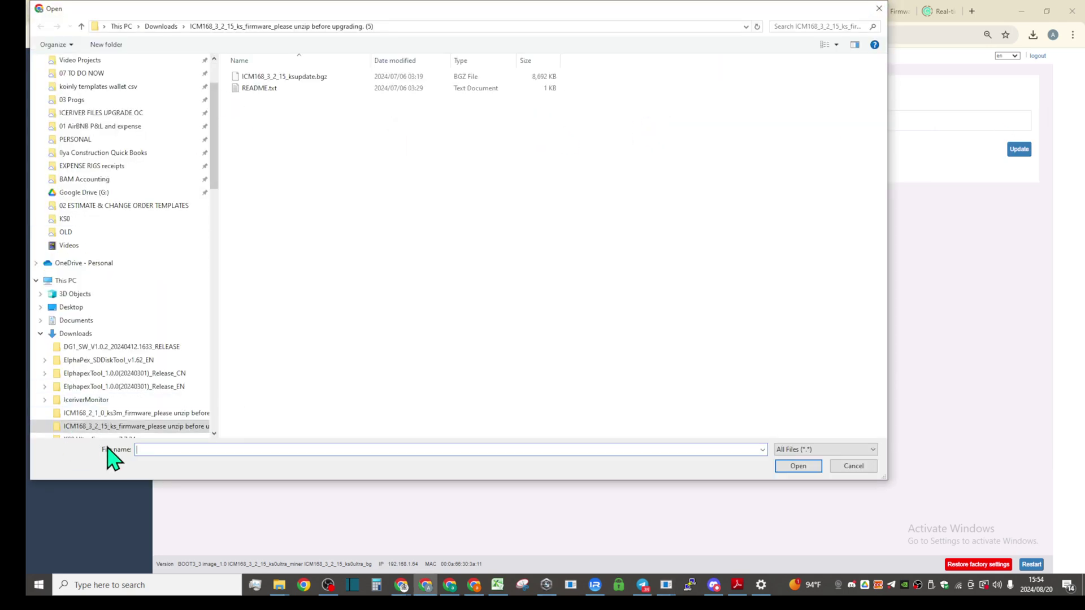
{"action": "left_click", "coordinate": [74, 334]}
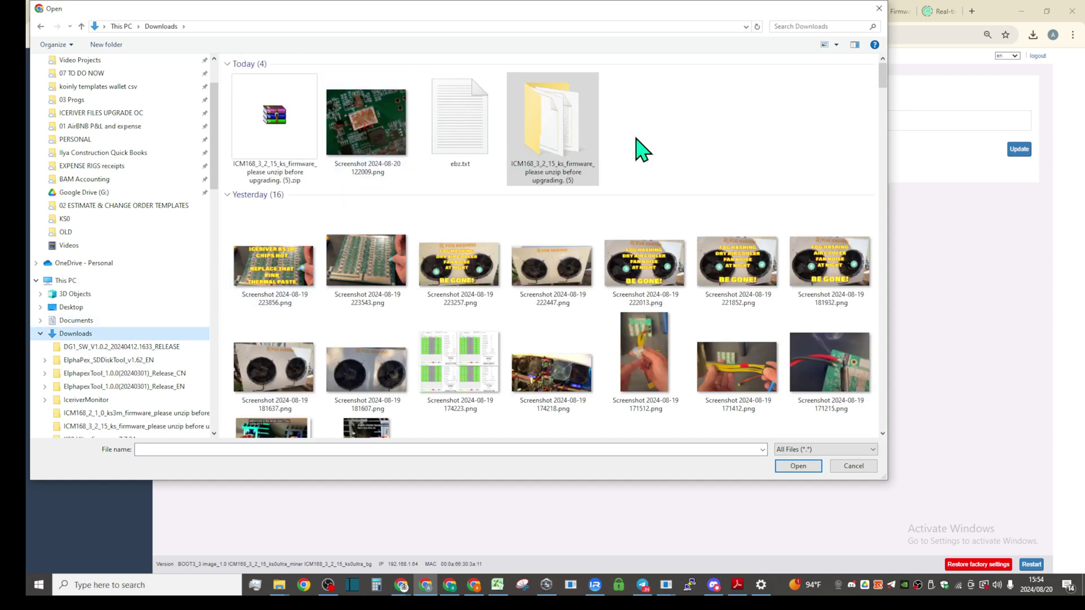
{"action": "double_click", "coordinate": [571, 138]}
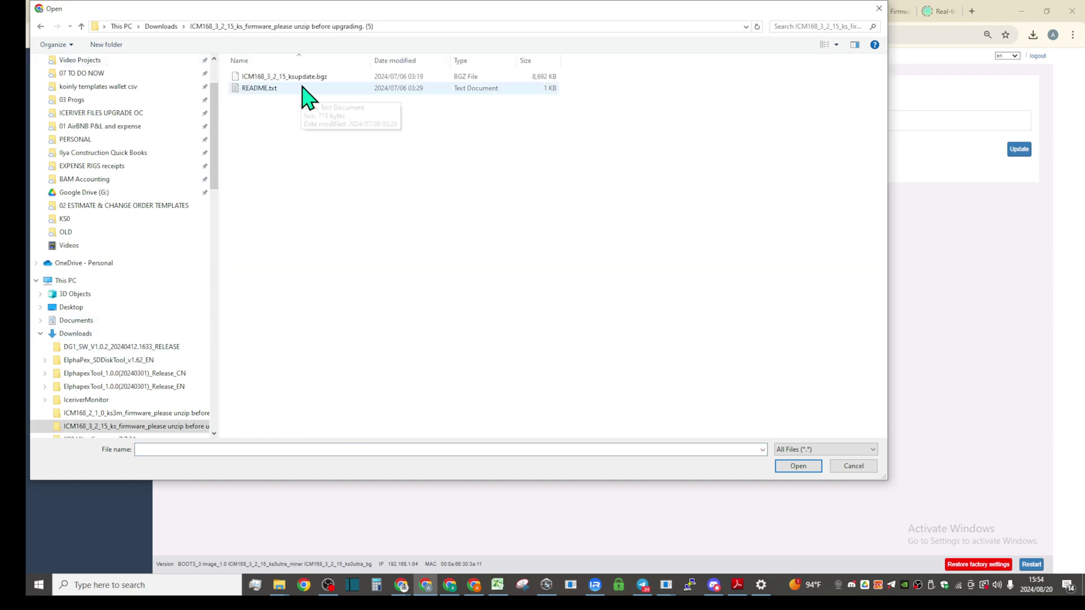
{"action": "double_click", "coordinate": [300, 78]}
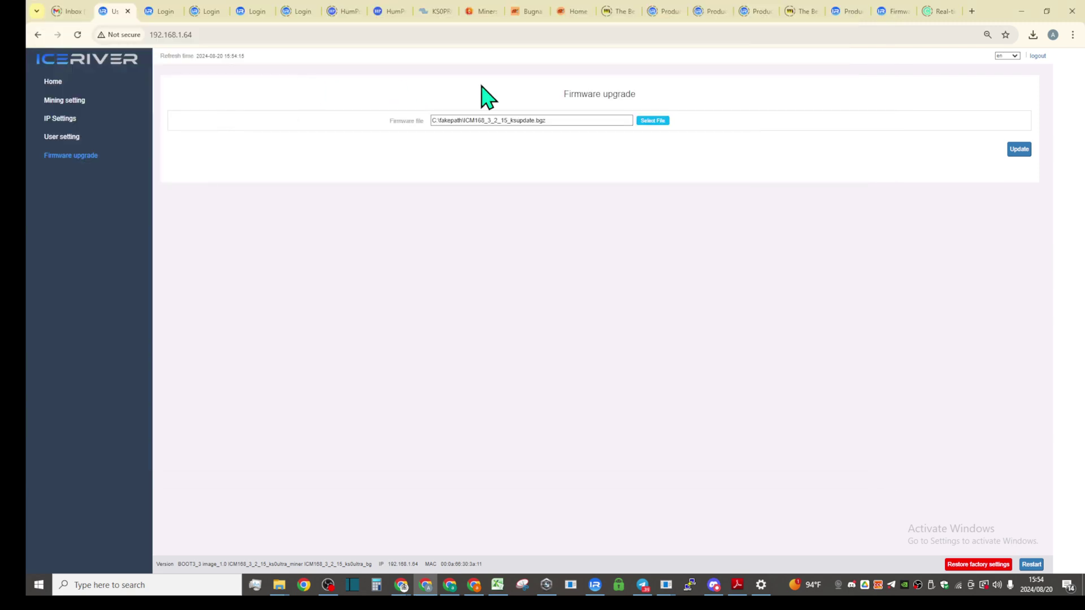
{"action": "left_click", "coordinate": [1020, 150]}
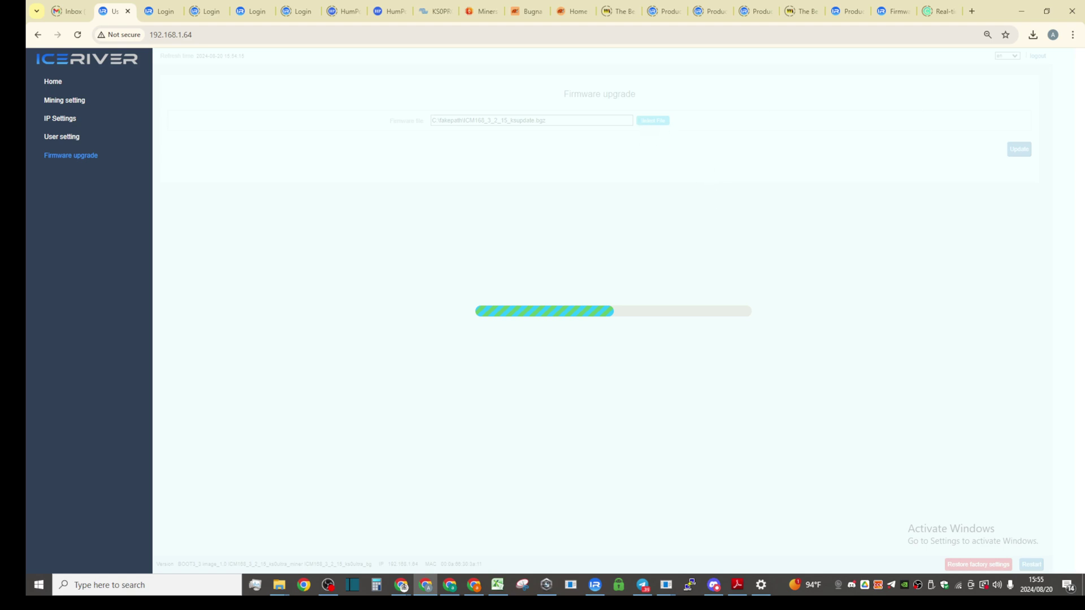
Acknowledge the upload success message and confirm restarting the miner
{"action": "key", "text": "alt+Tab"}
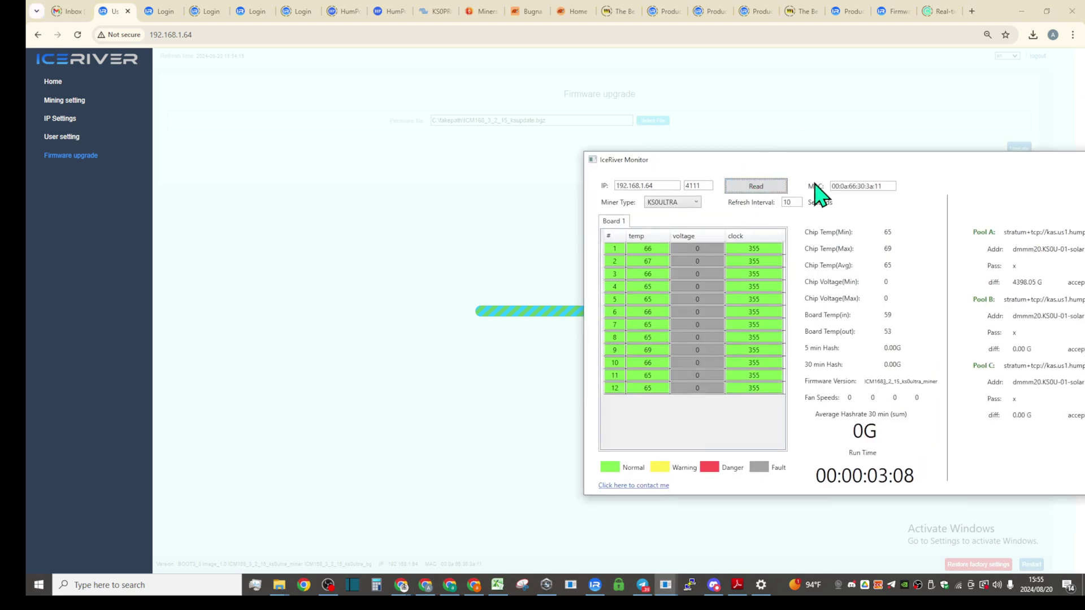
{"action": "key", "text": "alt+Tab"}
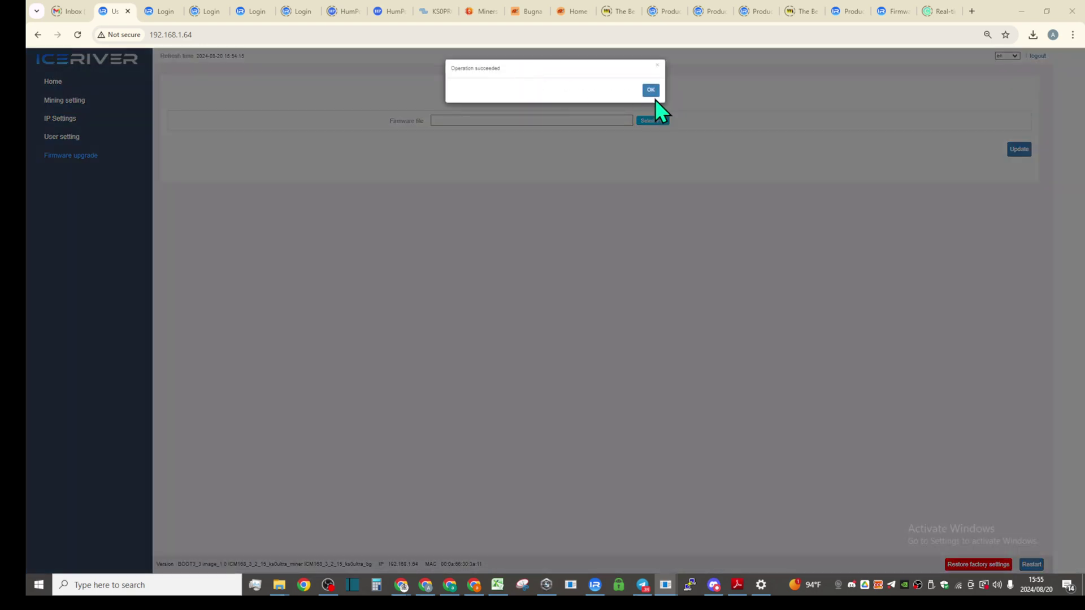
{"action": "left_click", "coordinate": [650, 90]}
{"action": "left_click", "coordinate": [651, 91]}
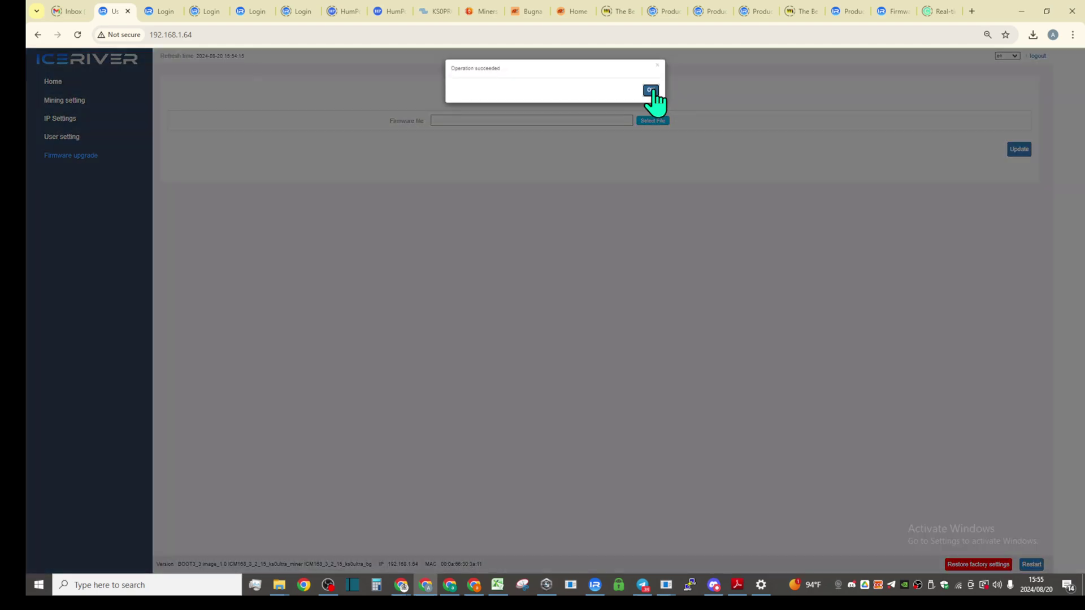
Dismiss the final success message and check IceRiver Monitor before returning to the browser
{"action": "left_click", "coordinate": [651, 91]}
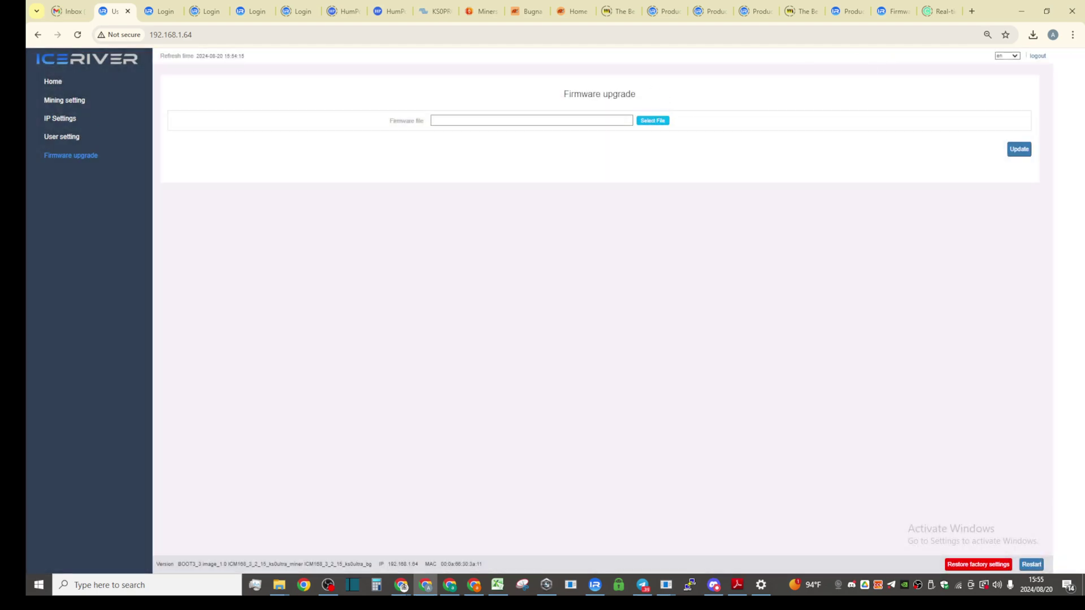
{"action": "left_click", "coordinate": [666, 585]}
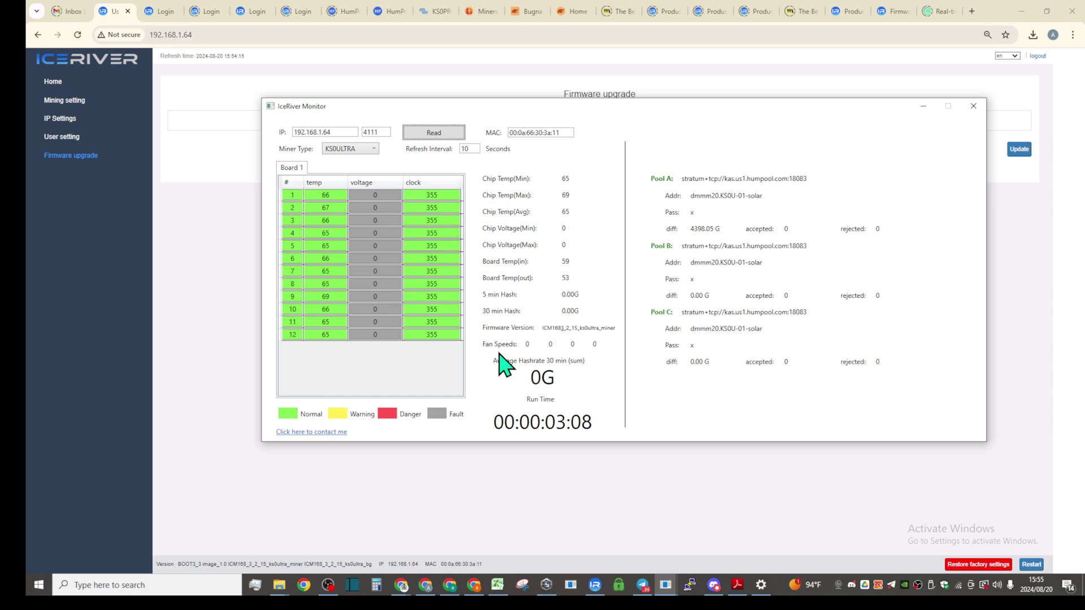
{"action": "left_click", "coordinate": [83, 191]}
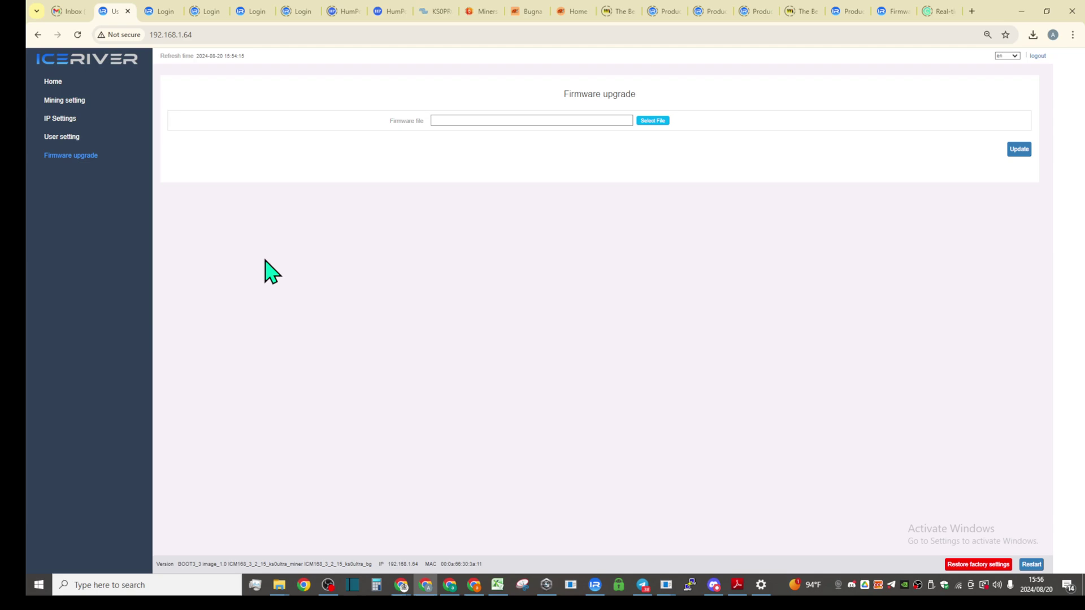
Load the miner's Home page and keep reloading while it reboots, with the monitor moved right
{"action": "left_click", "coordinate": [56, 84]}
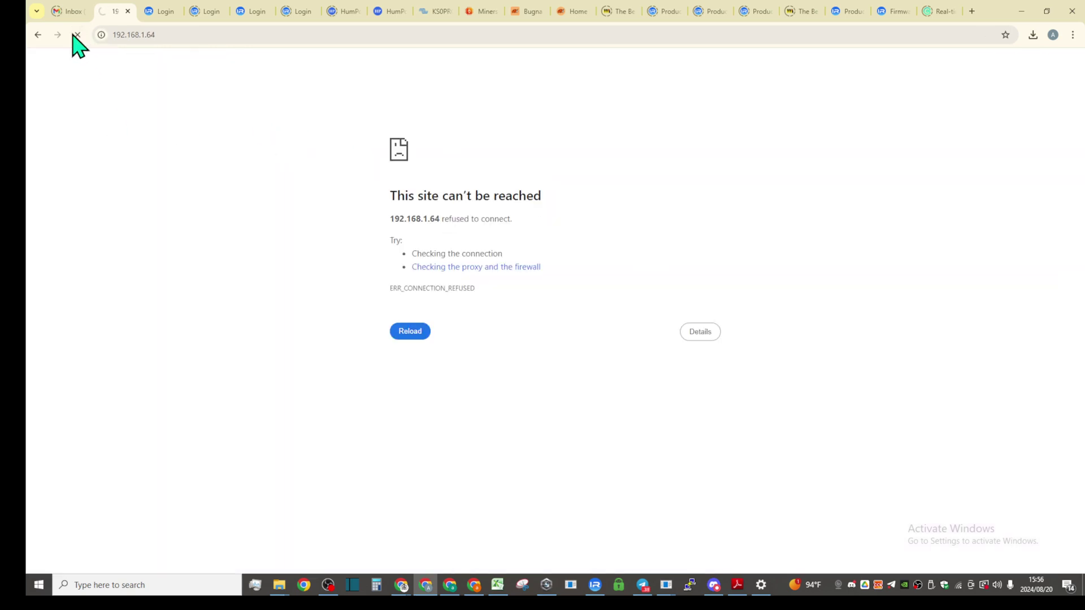
{"action": "left_click", "coordinate": [77, 34]}
{"action": "mouse_move", "coordinate": [670, 590]}
{"action": "left_click", "coordinate": [962, 557]}
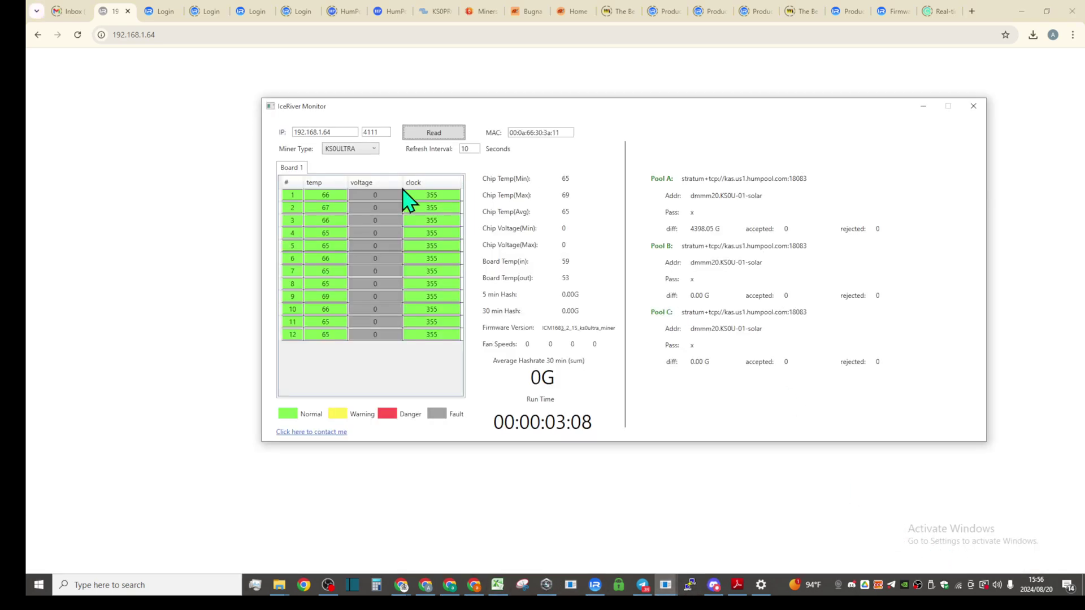
{"action": "left_click_drag", "start_coordinate": [424, 106], "coordinate": [941, 92]}
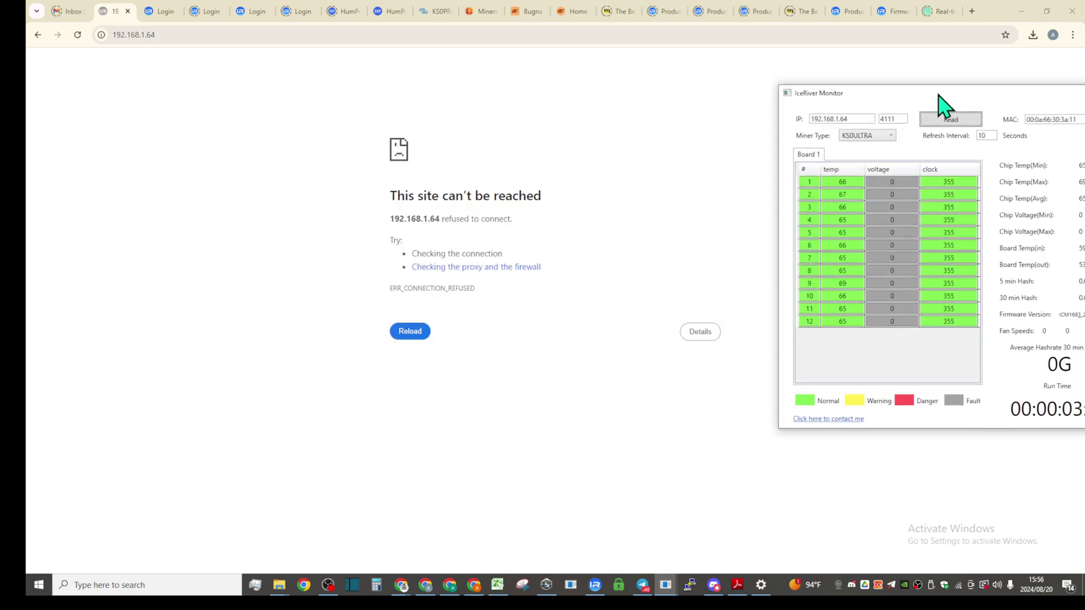
{"action": "left_click", "coordinate": [77, 35]}
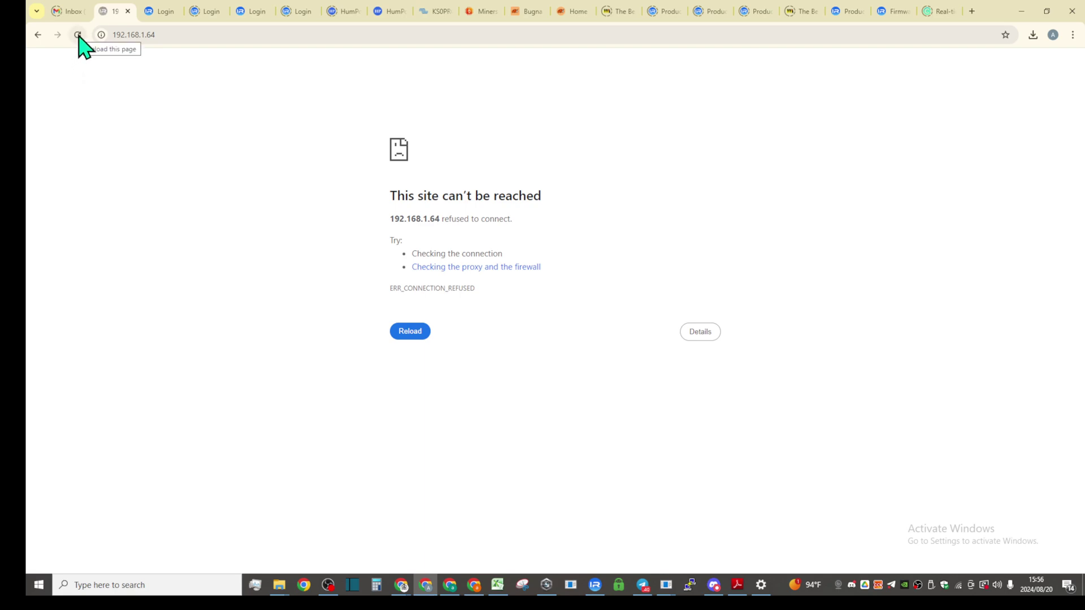
{"action": "left_click", "coordinate": [78, 37]}
Reload until the dashboard shows about 414 GH/s, with IceRiver Monitor reading 415G positioned over it
{"action": "left_click", "coordinate": [78, 34]}
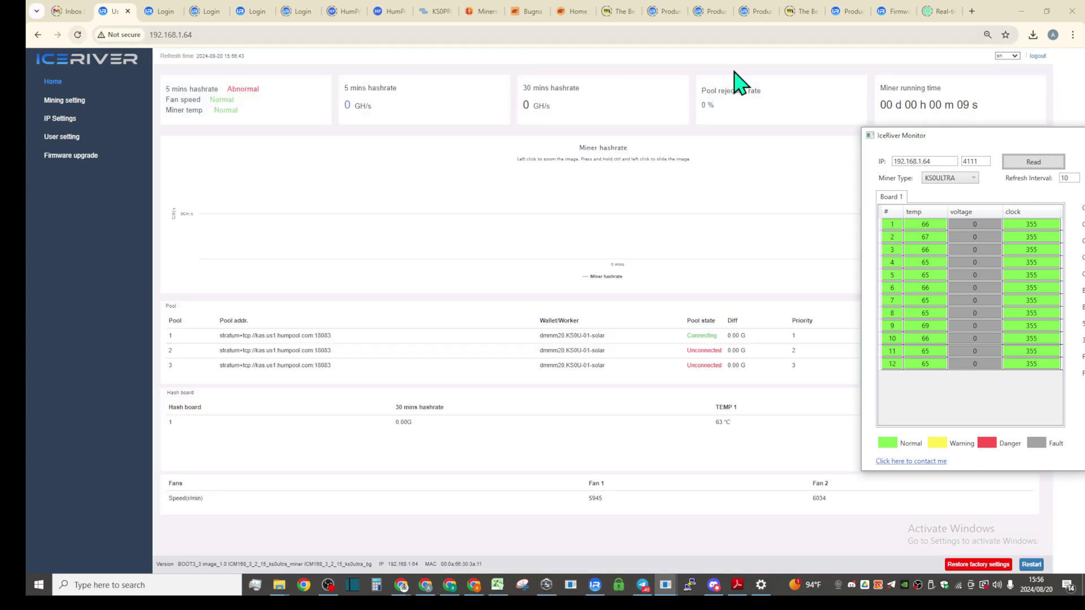
{"action": "left_click", "coordinate": [1043, 124]}
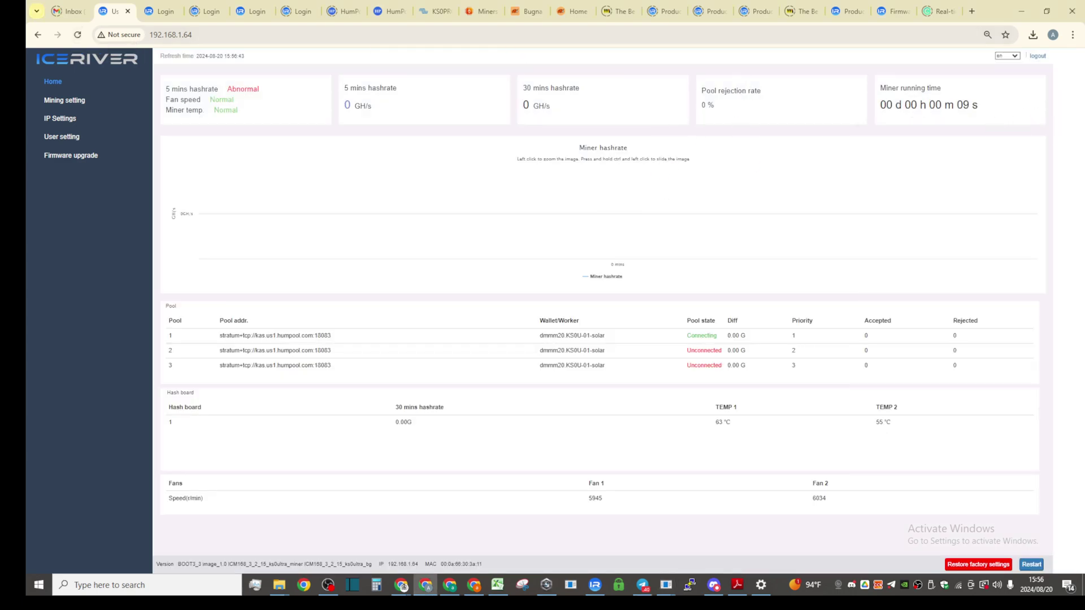
{"action": "key", "text": "alt+Tab"}
{"action": "left_click_drag", "start_coordinate": [1074, 50], "coordinate": [611, 70]}
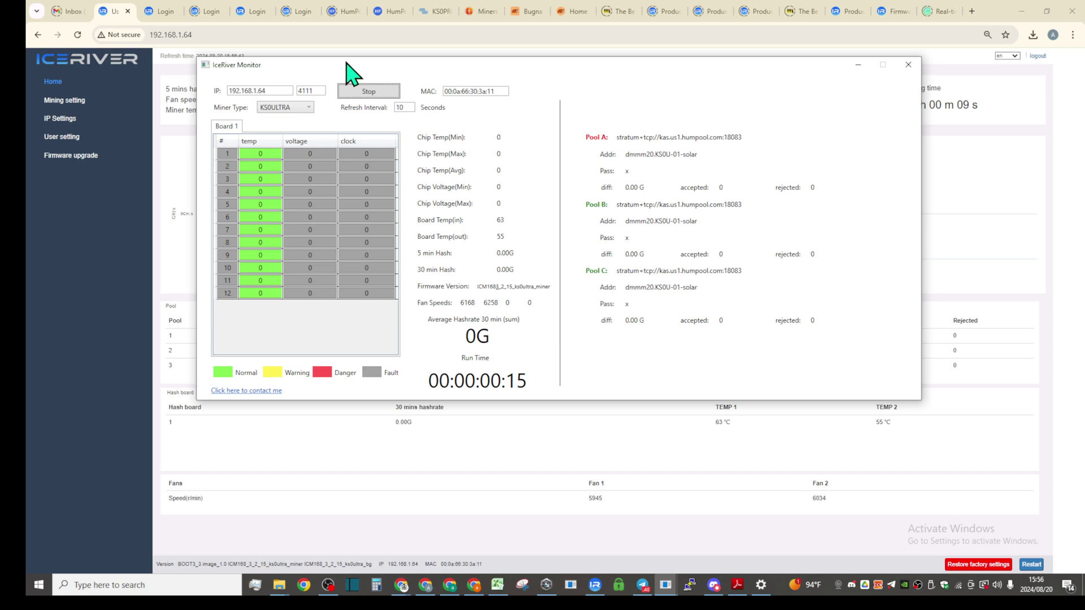
{"action": "left_click_drag", "start_coordinate": [345, 63], "coordinate": [392, 109]}
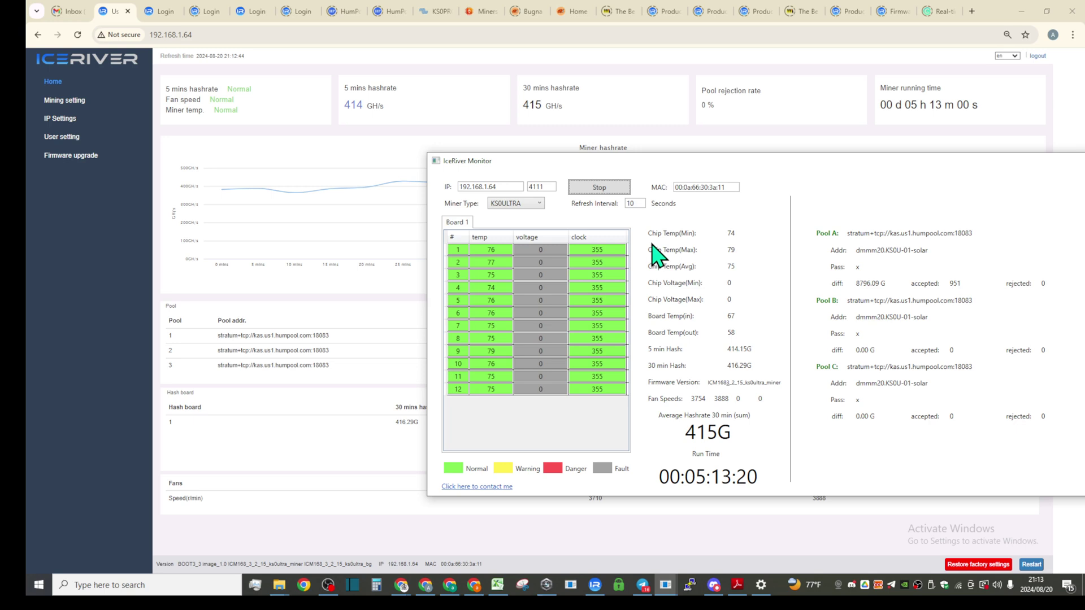
{"action": "left_click_drag", "start_coordinate": [664, 156], "coordinate": [452, 134]}
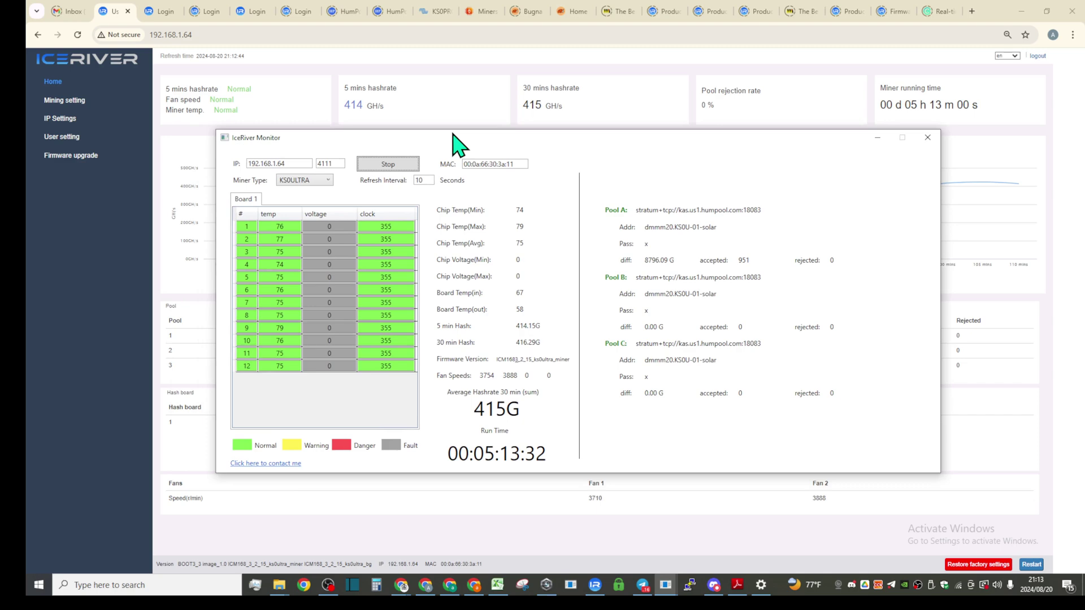